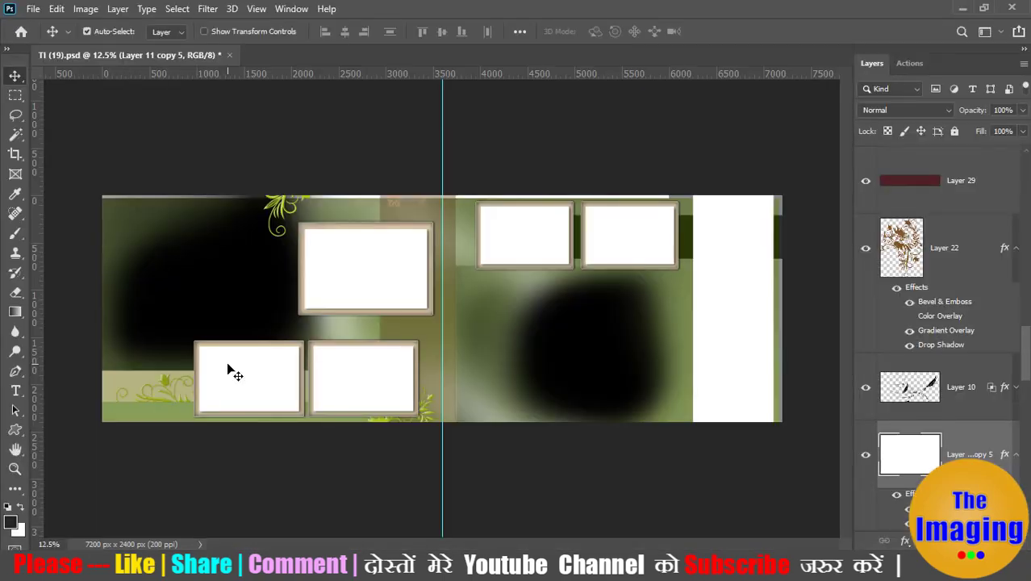
- Open File > Scripts > Script Events Manager and move its dialog over the canvas
{"action": "left_click", "coordinate": [32, 11]}
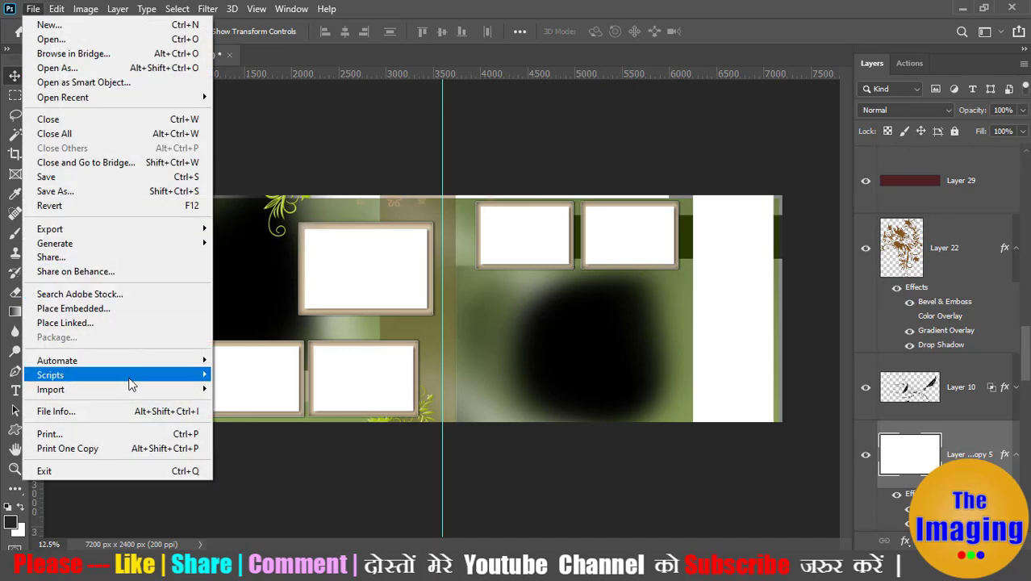
{"action": "mouse_move", "coordinate": [130, 376]}
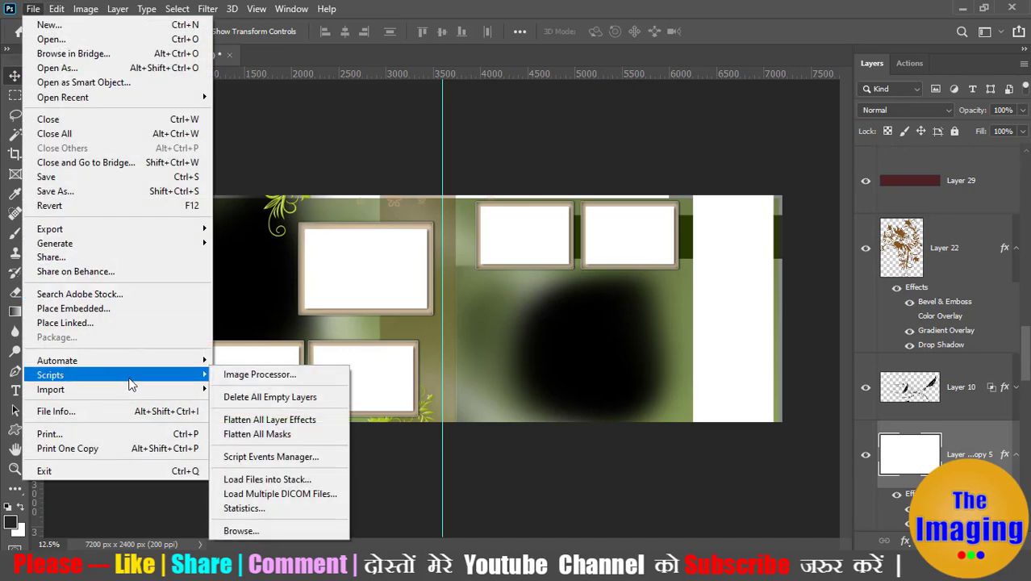
{"action": "left_click", "coordinate": [288, 456]}
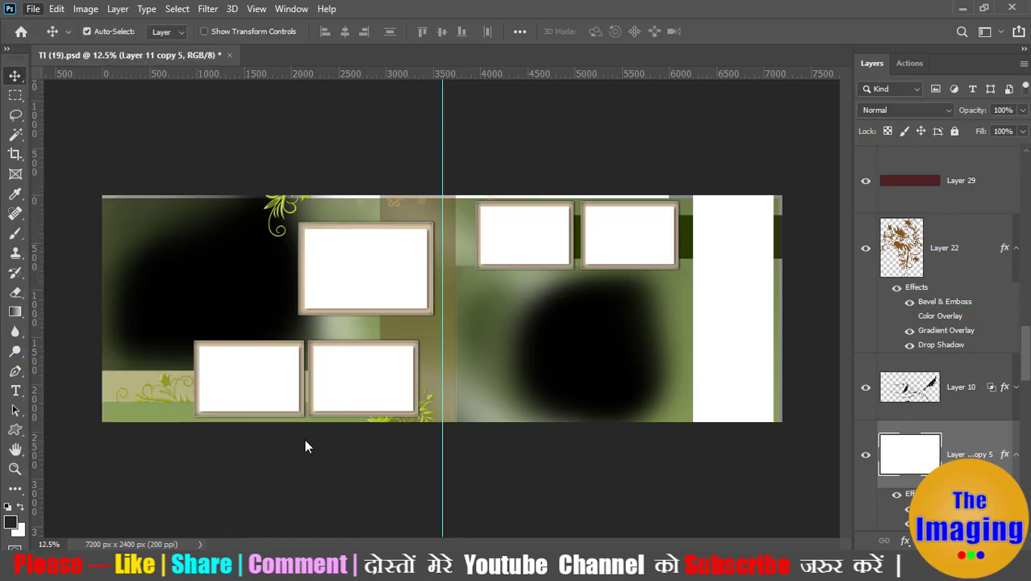
{"action": "left_click_drag", "start_coordinate": [548, 119], "coordinate": [488, 158]}
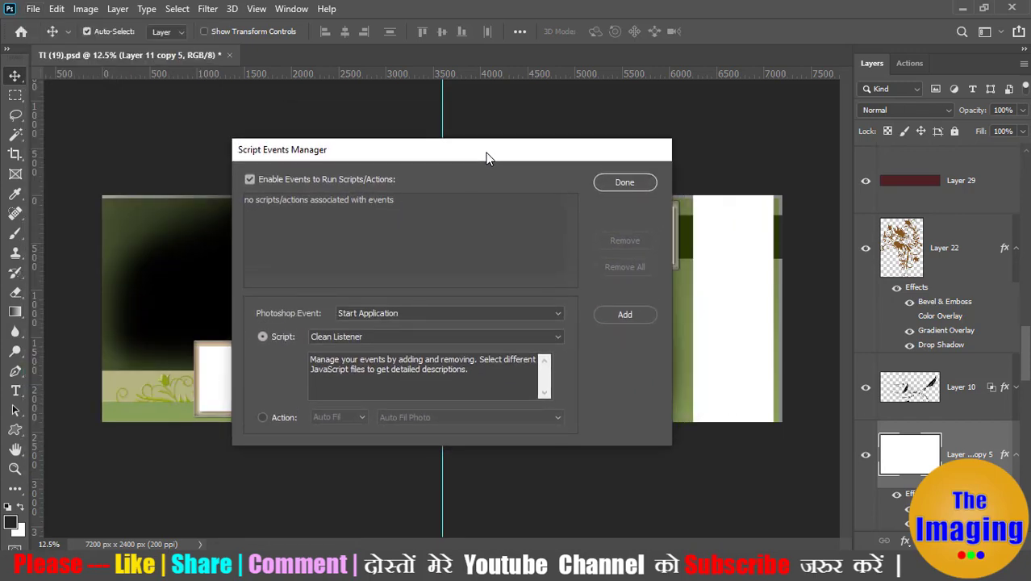
{"action": "left_click", "coordinate": [257, 181]}
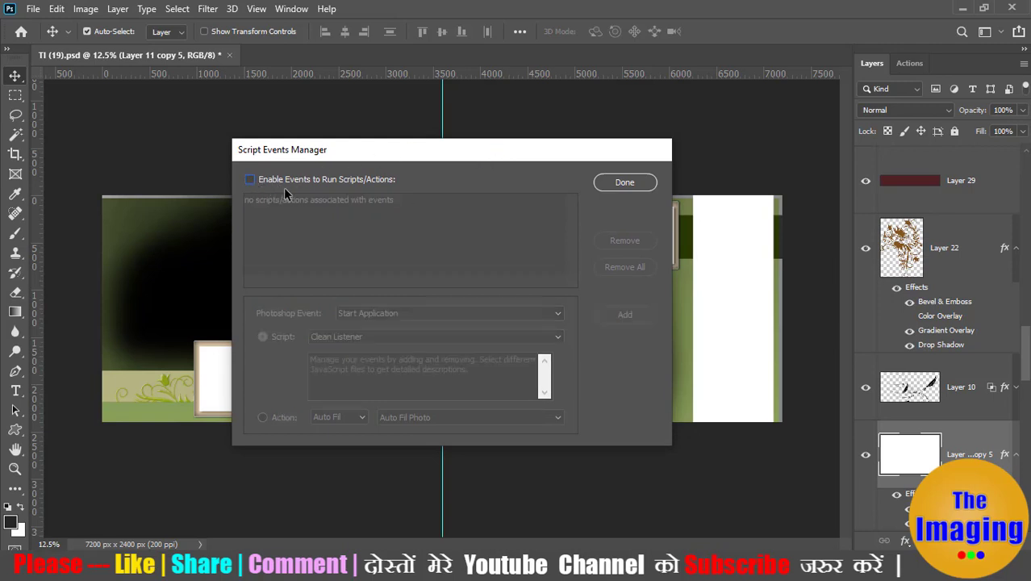
{"action": "left_click", "coordinate": [334, 184]}
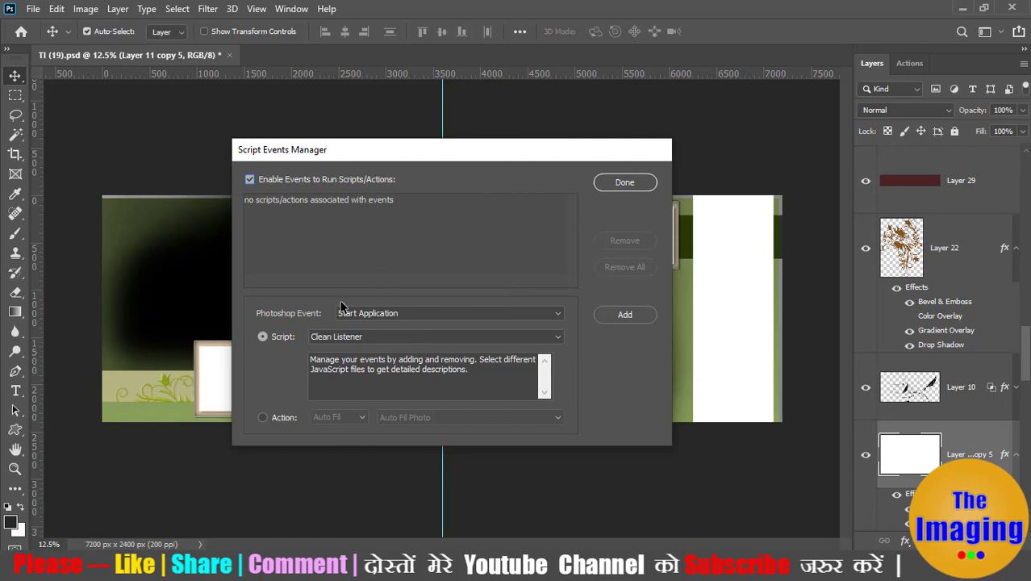
{"action": "left_click", "coordinate": [396, 315]}
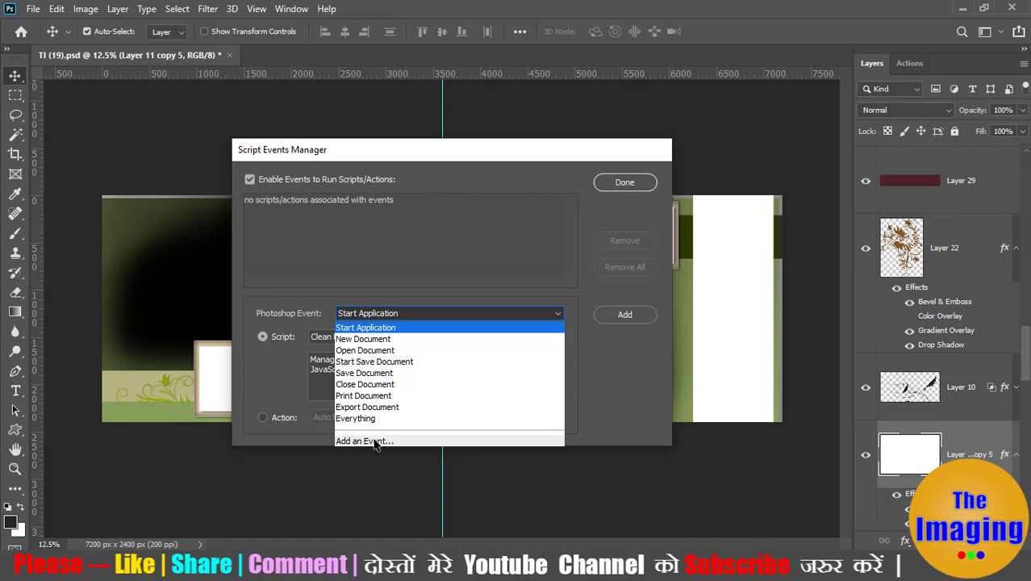
{"action": "left_click", "coordinate": [283, 385]}
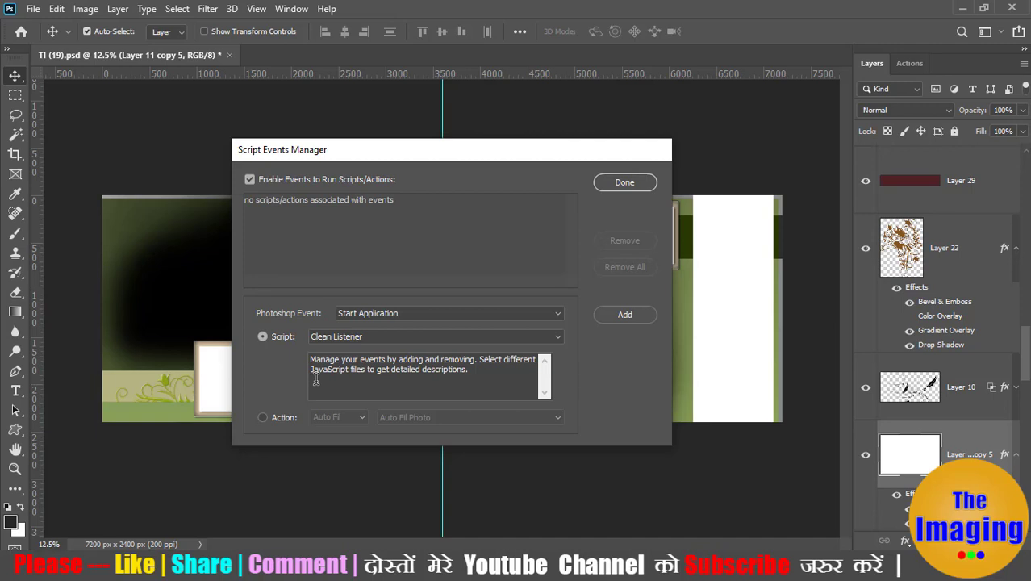
- Attach the Auto Fil / Auto Fil Photo action to Start Application, then remove all events and close
{"action": "left_click", "coordinate": [388, 339]}
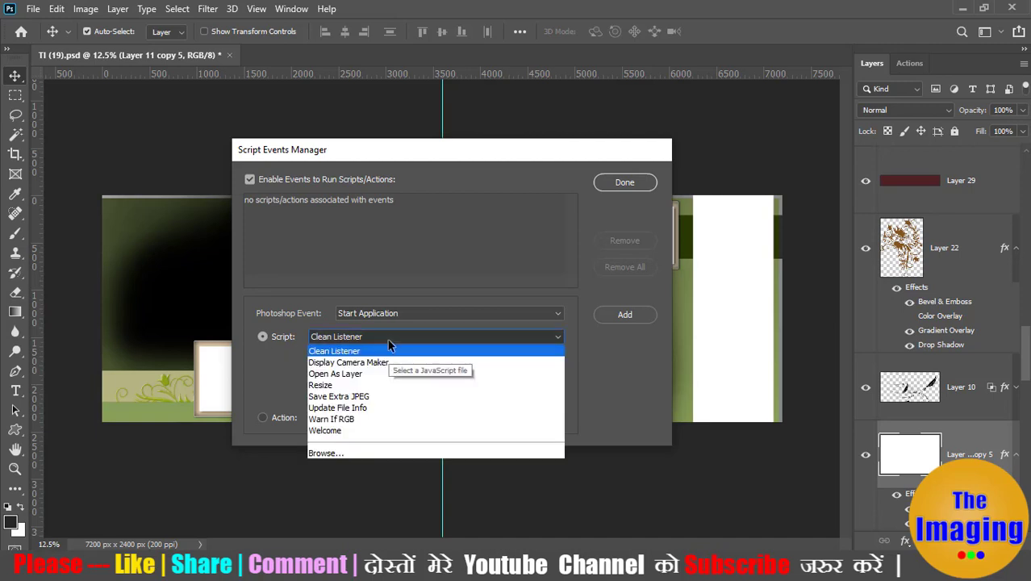
{"action": "left_click", "coordinate": [271, 363]}
{"action": "left_click", "coordinate": [279, 420]}
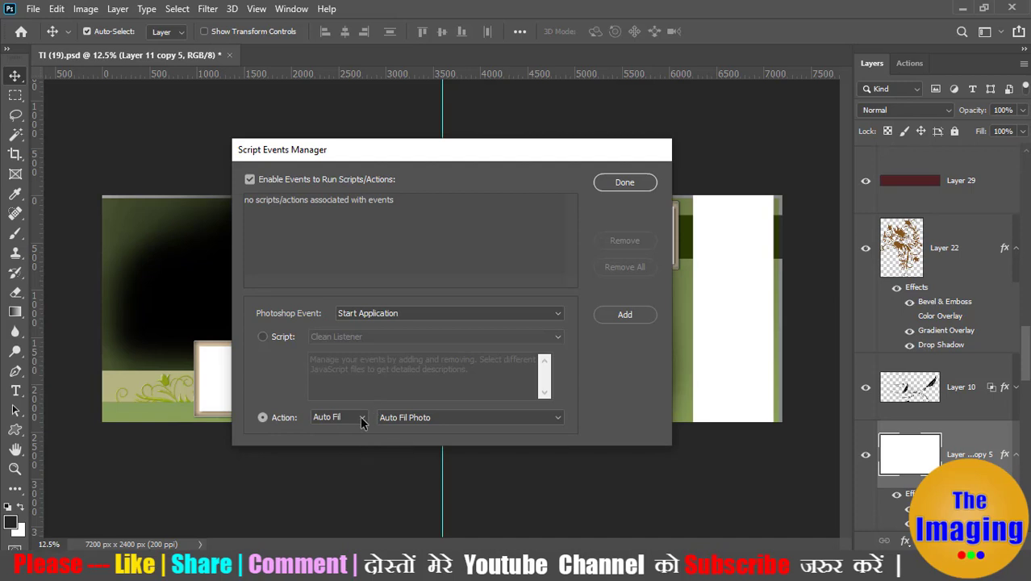
{"action": "left_click", "coordinate": [361, 420]}
{"action": "left_click", "coordinate": [576, 404]}
{"action": "left_click_drag", "start_coordinate": [625, 145], "coordinate": [577, 133]}
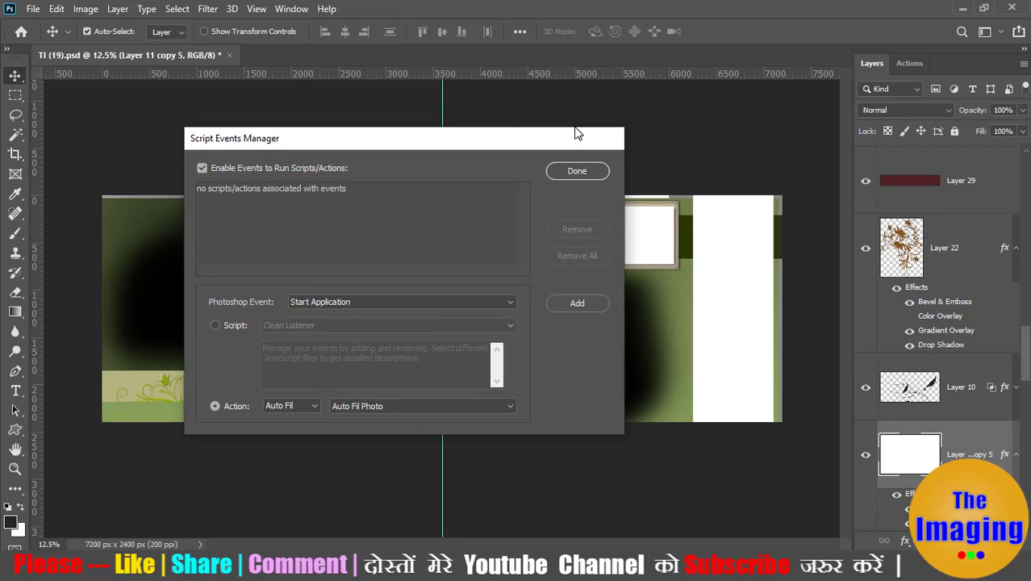
{"action": "left_click", "coordinate": [574, 303]}
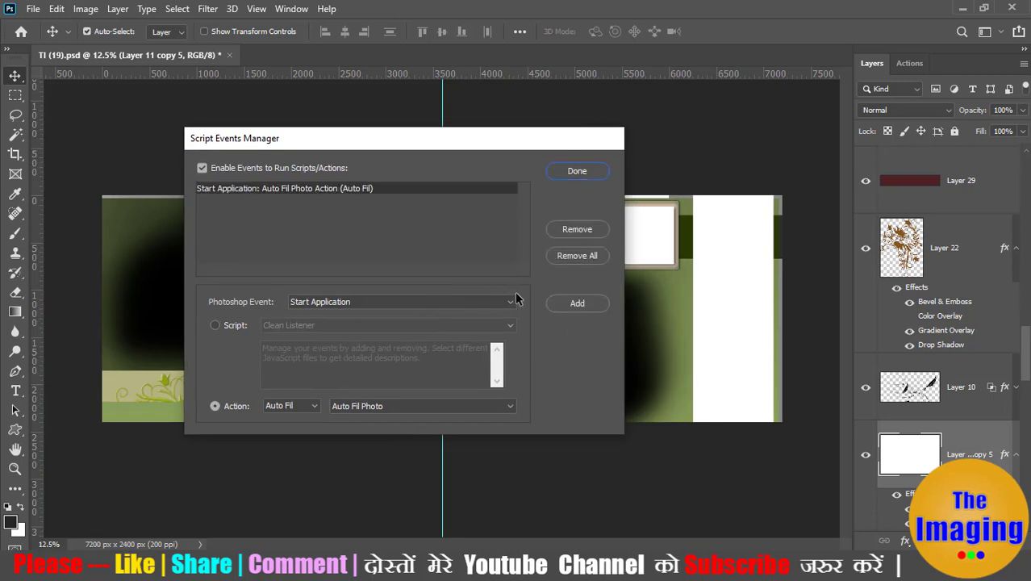
{"action": "left_click", "coordinate": [577, 254]}
{"action": "left_click", "coordinate": [577, 171]}
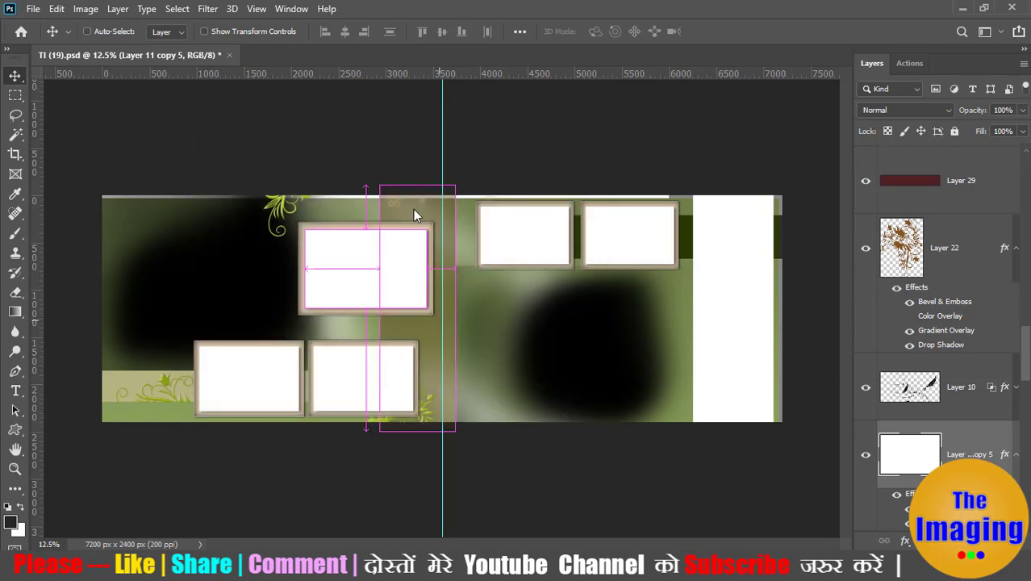
- Open DSC_0029.JPG from Work (G:) > Persnol > MY WEDDING Full > 102NCD90
{"action": "key", "text": "ctrl+o"}
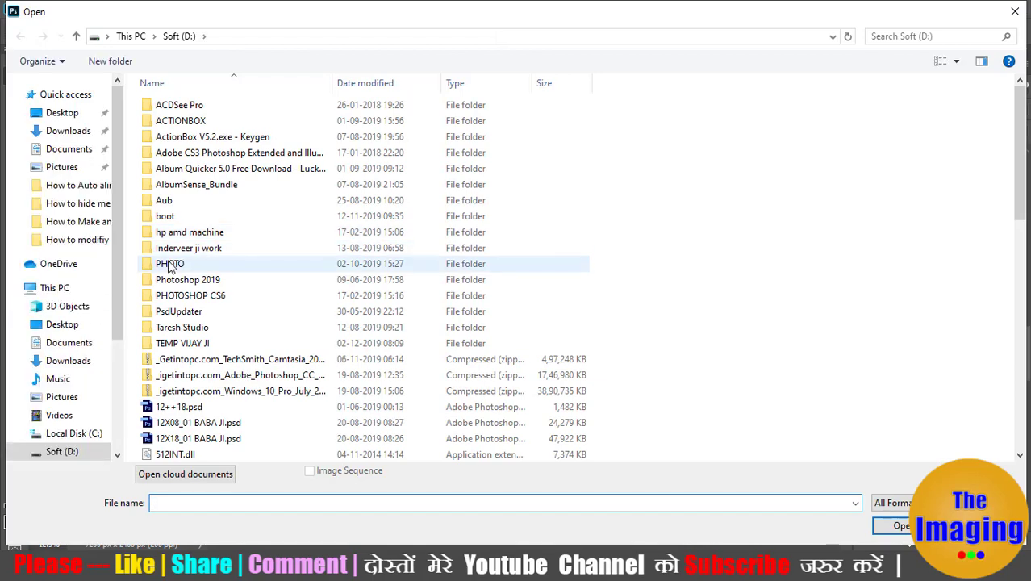
{"action": "double_click", "coordinate": [202, 264]}
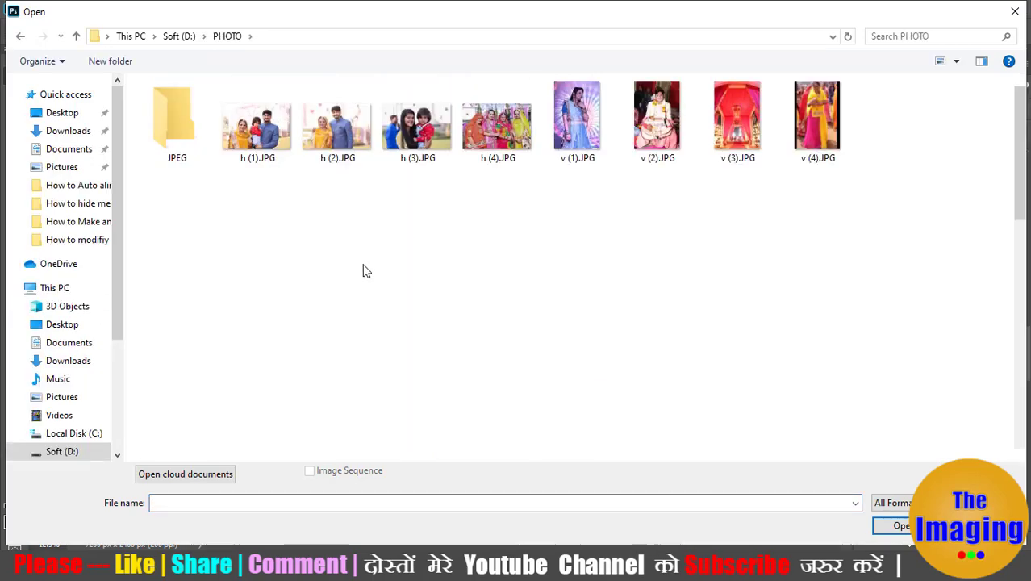
{"action": "key", "text": "BackSpace"}
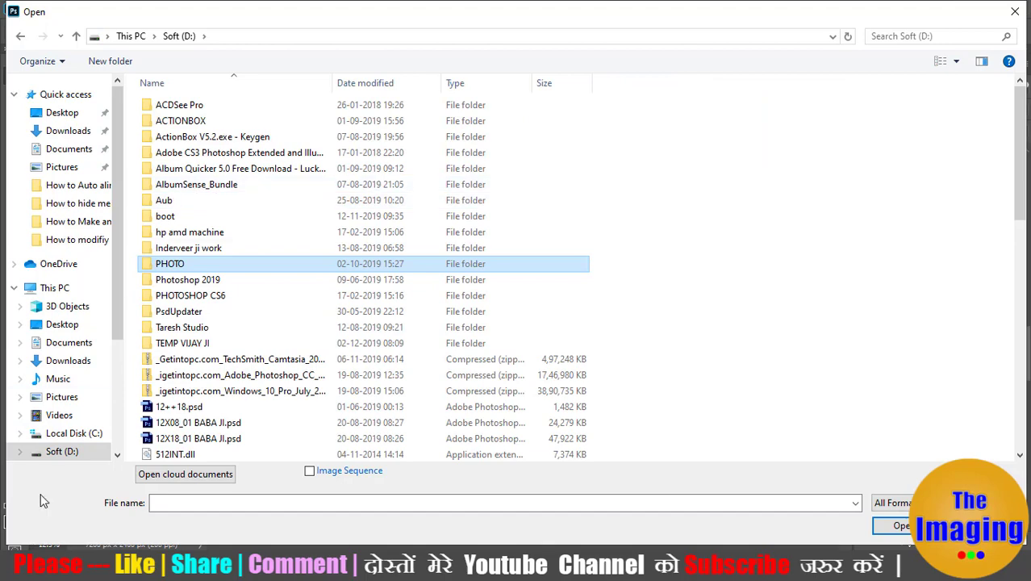
{"action": "scroll", "coordinate": [61, 435], "scroll_direction": "down", "scroll_amount": 2}
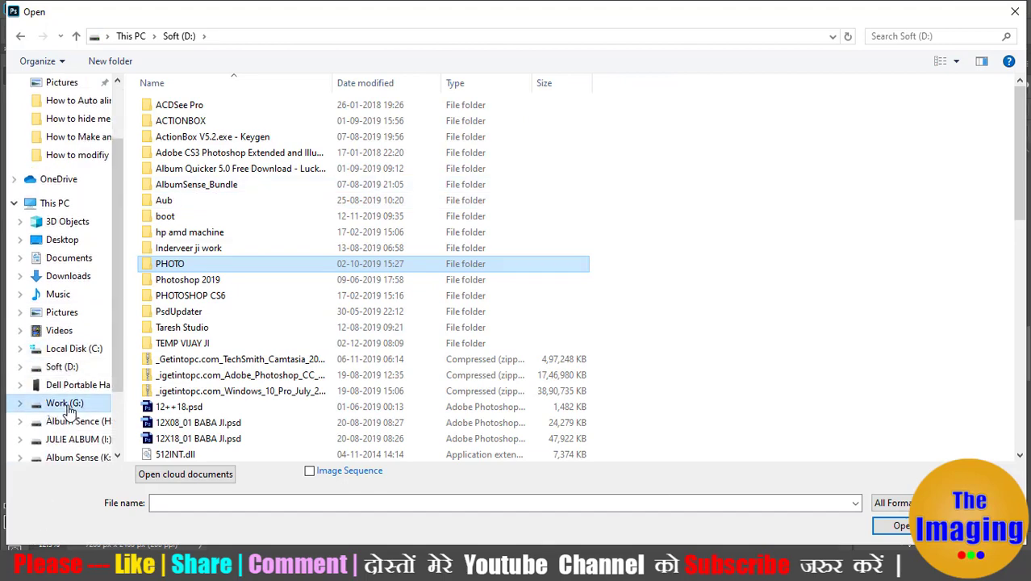
{"action": "left_click", "coordinate": [66, 404]}
{"action": "left_click", "coordinate": [179, 187]}
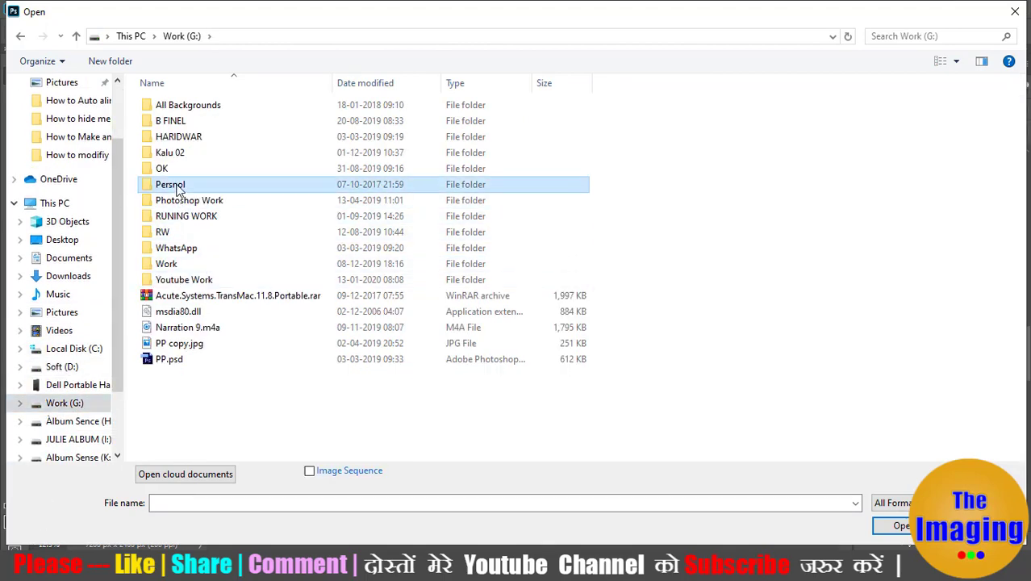
{"action": "double_click", "coordinate": [179, 186]}
{"action": "double_click", "coordinate": [192, 169]}
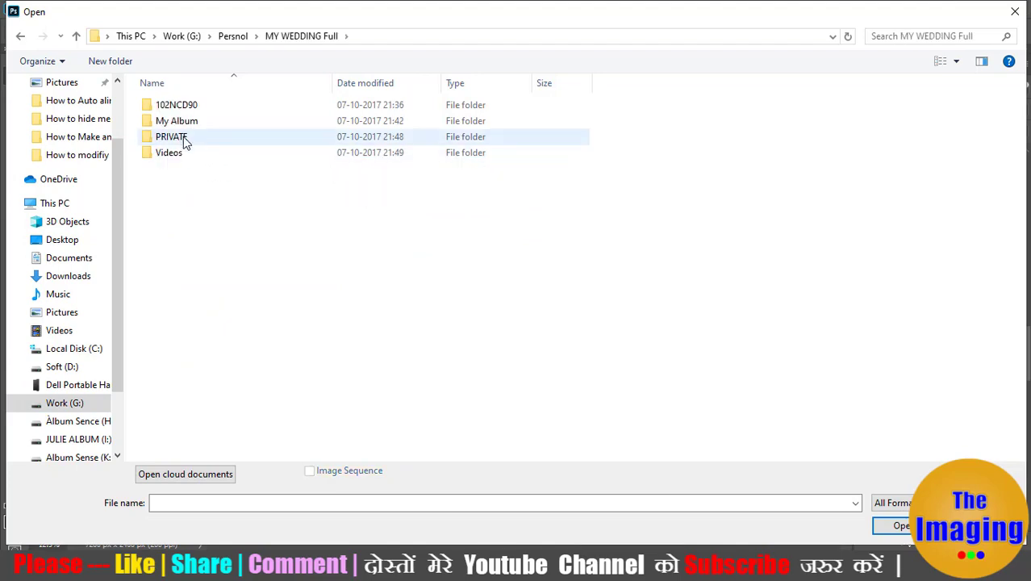
{"action": "double_click", "coordinate": [191, 108]}
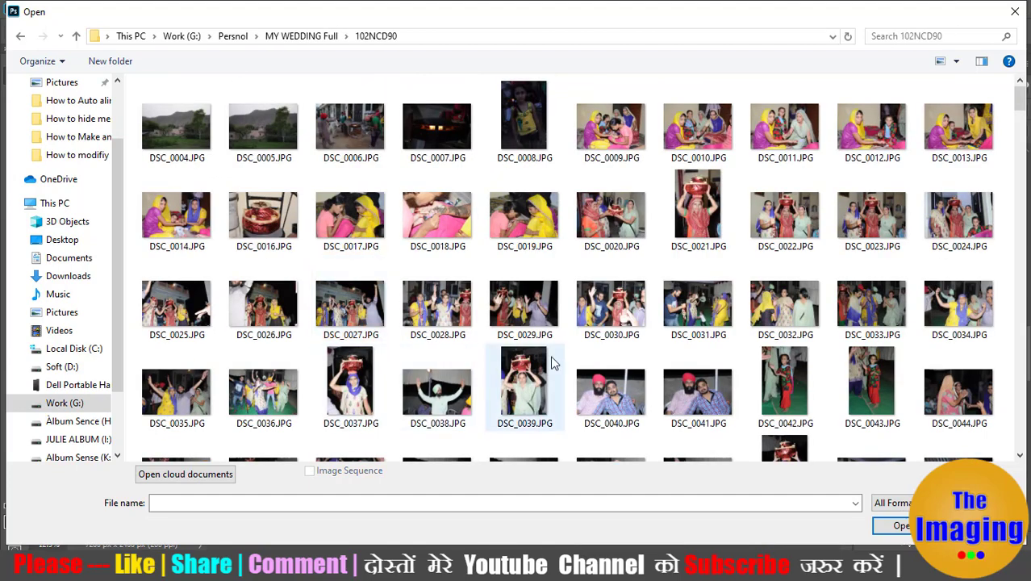
{"action": "double_click", "coordinate": [523, 310]}
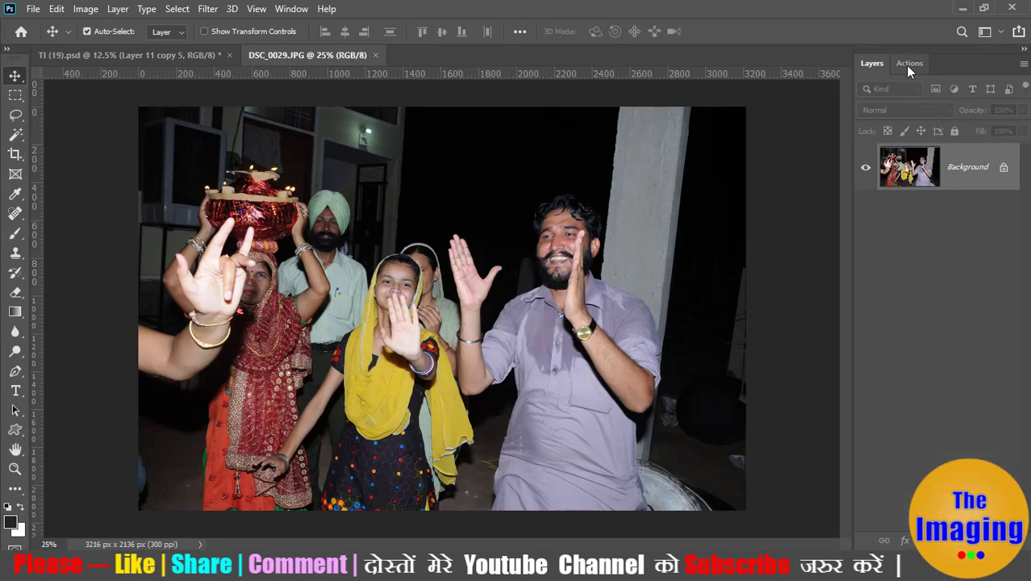
- Select Auto Fil Photo, target Layer 11 copy 3 in TI (19).psd, and play it on DSC_0029.JPG
{"action": "left_click", "coordinate": [906, 66]}
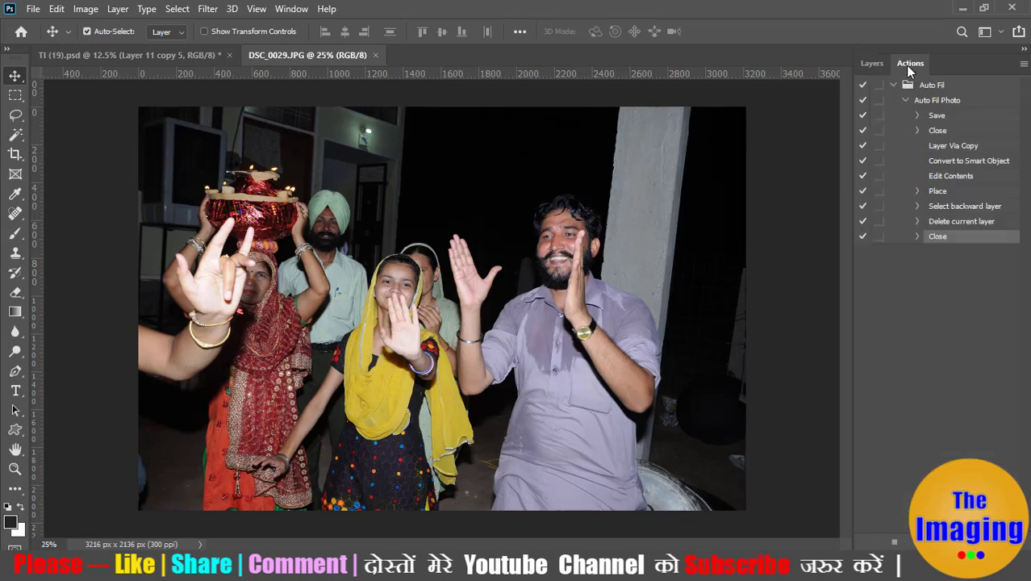
{"action": "left_click", "coordinate": [938, 101]}
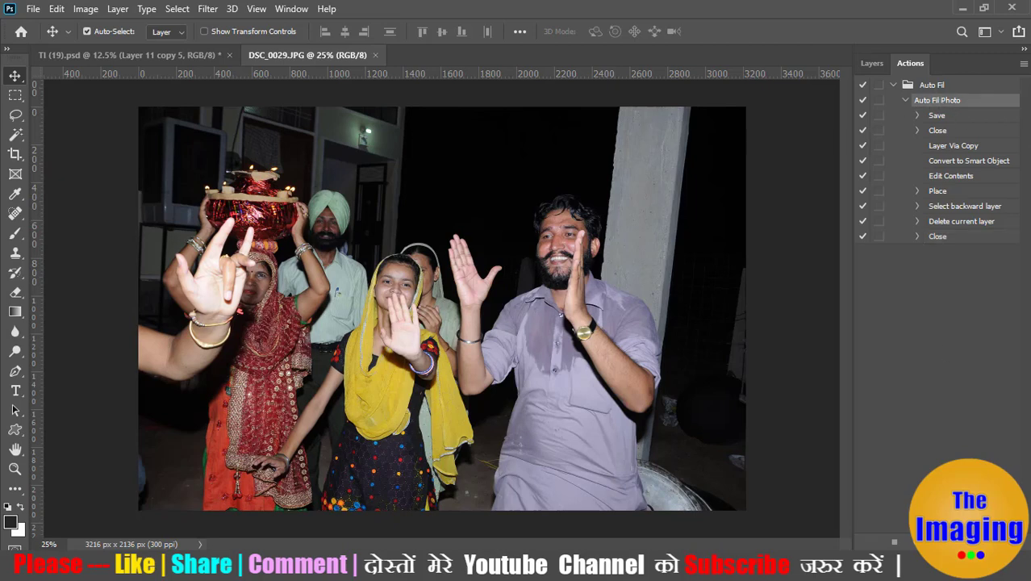
{"action": "left_click", "coordinate": [166, 55]}
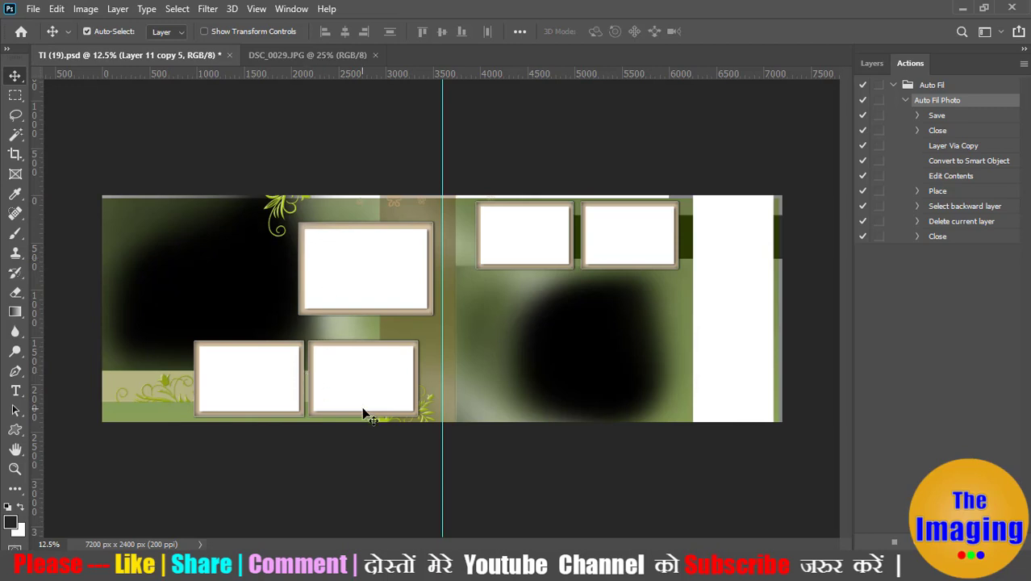
{"action": "right_click", "coordinate": [342, 389]}
{"action": "left_click", "coordinate": [350, 361]}
{"action": "right_click", "coordinate": [347, 363]}
{"action": "left_click", "coordinate": [375, 369]}
{"action": "left_click", "coordinate": [316, 57]}
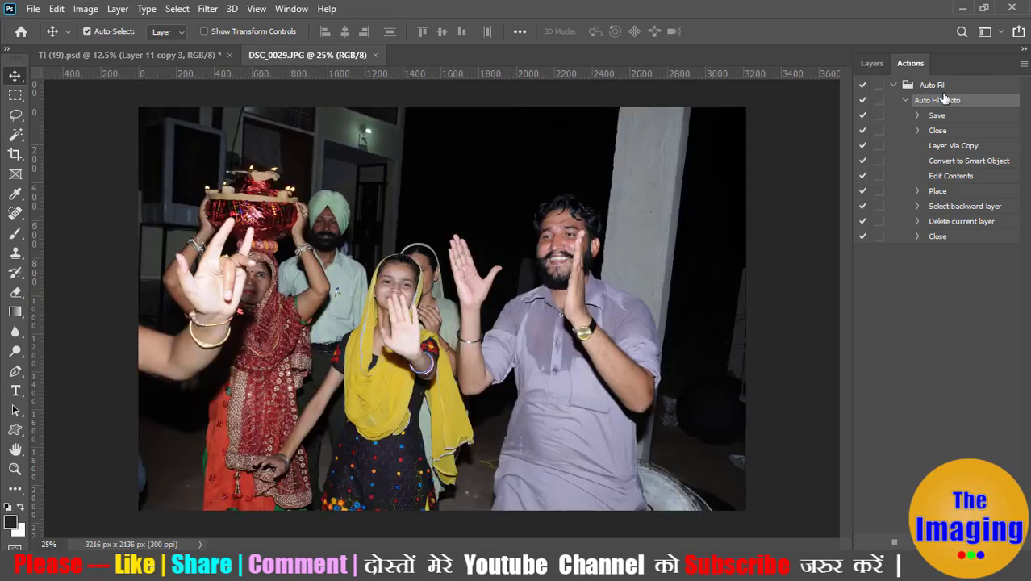
{"action": "key", "text": "F2"}
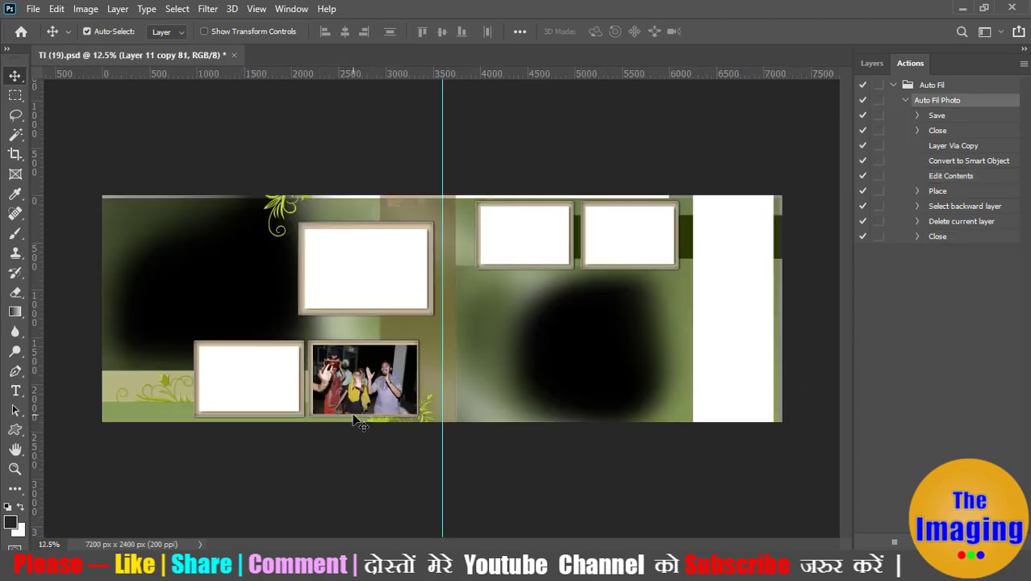
- Undo the test fill of the lower-middle frame and target Layer 11 copy 5 in the upper frame
{"action": "left_click", "coordinate": [951, 236]}
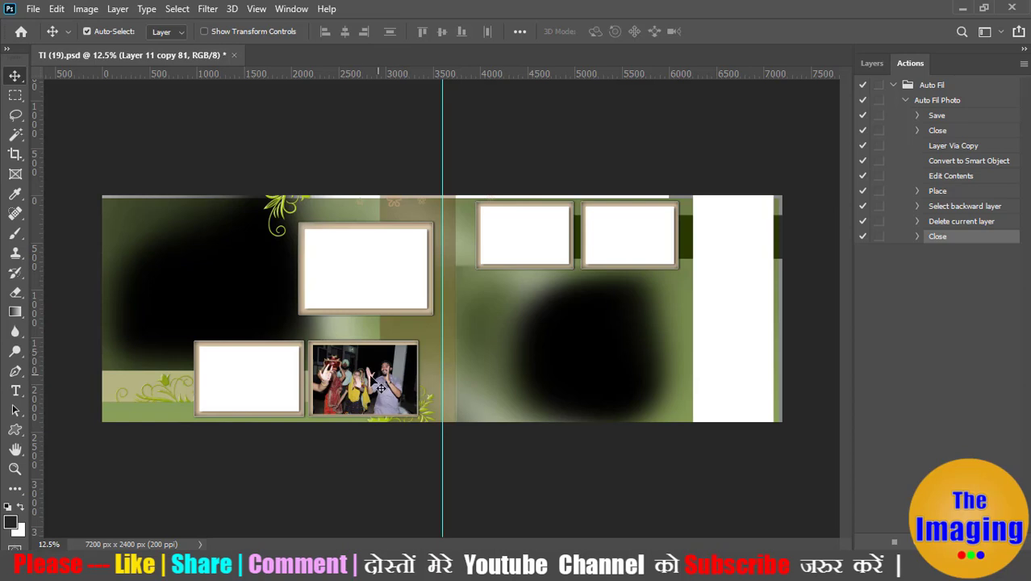
{"action": "key", "text": "Delete"}
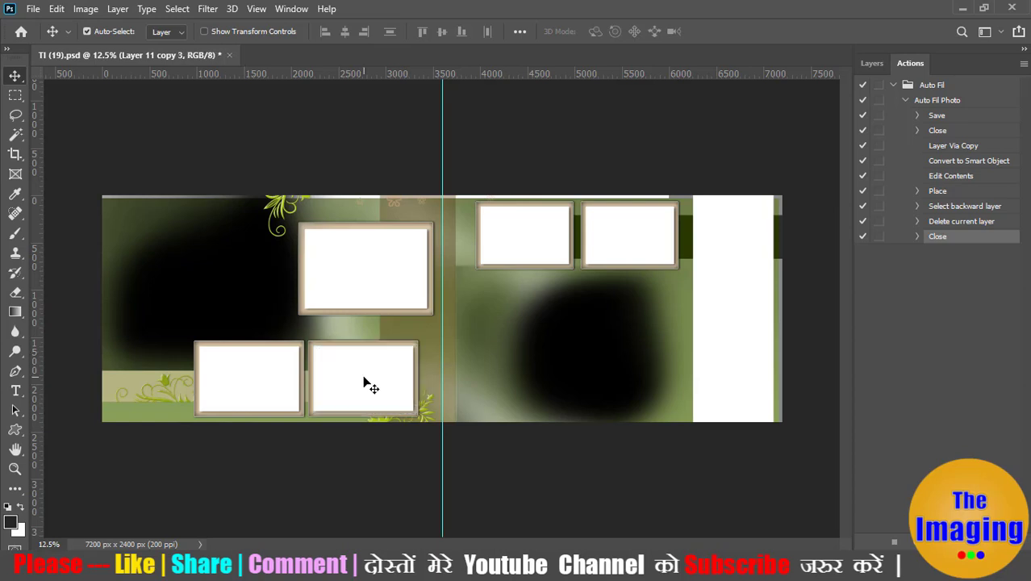
{"action": "left_click", "coordinate": [32, 9]}
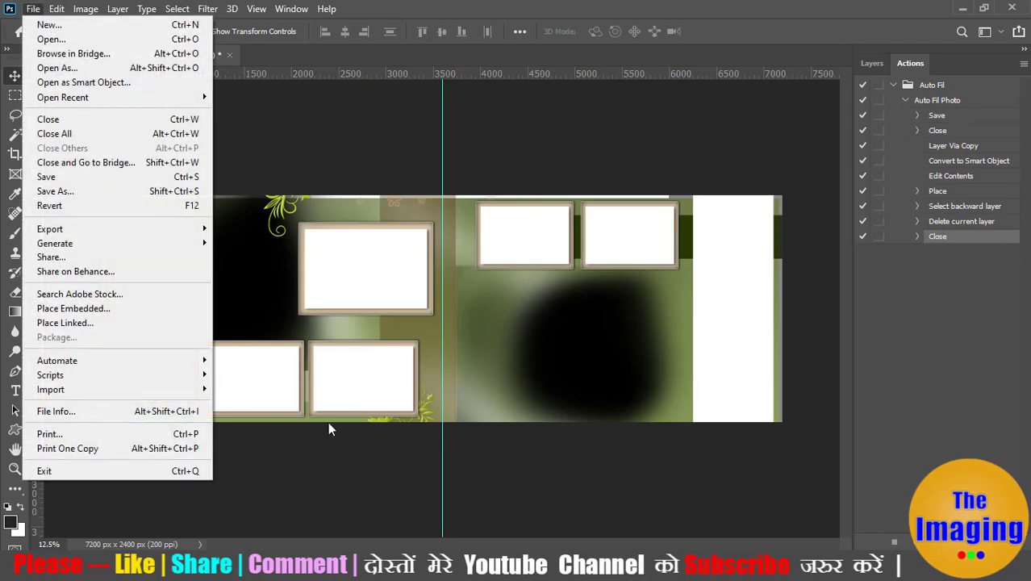
{"action": "left_click", "coordinate": [356, 293]}
{"action": "right_click", "coordinate": [335, 278]}
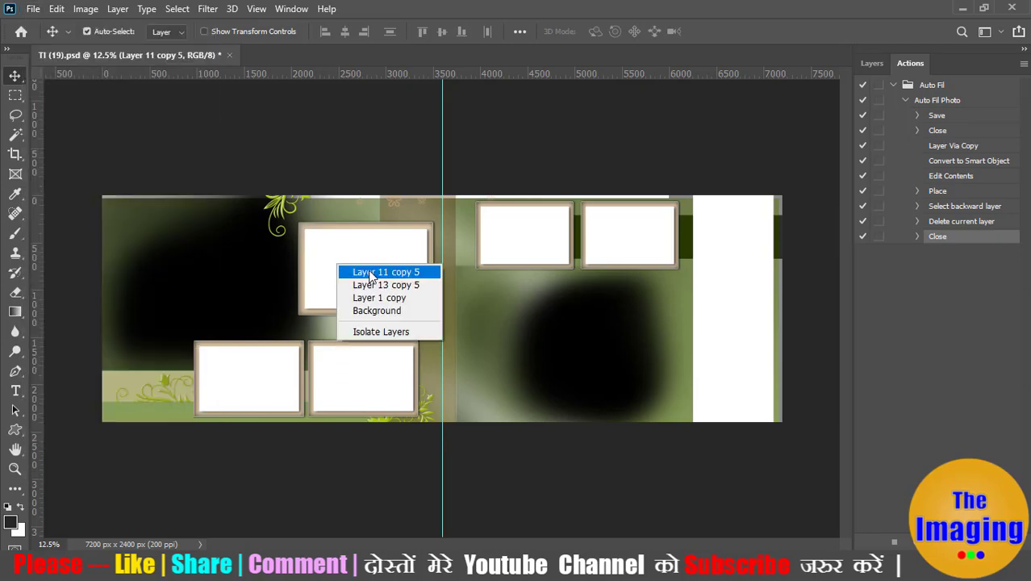
{"action": "left_click", "coordinate": [355, 269]}
- Open the Script Events Manager from File > Scripts
{"action": "left_click", "coordinate": [33, 9]}
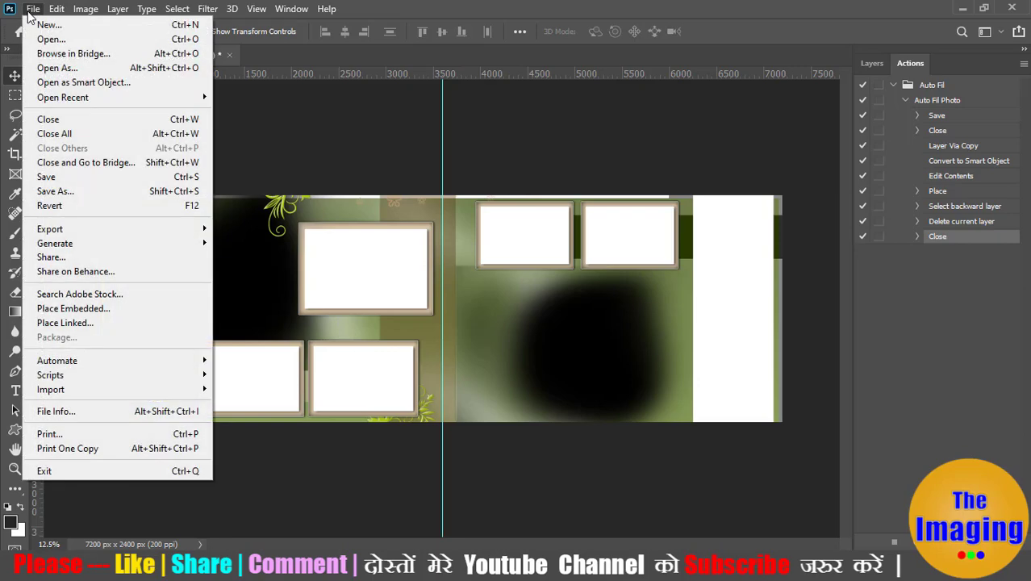
{"action": "mouse_move", "coordinate": [147, 376]}
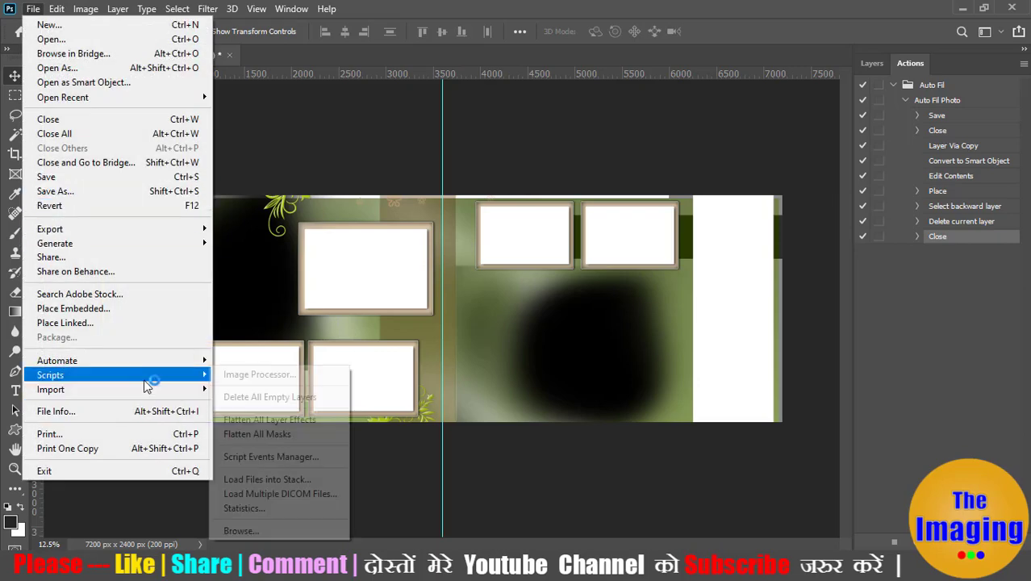
{"action": "left_click", "coordinate": [311, 464]}
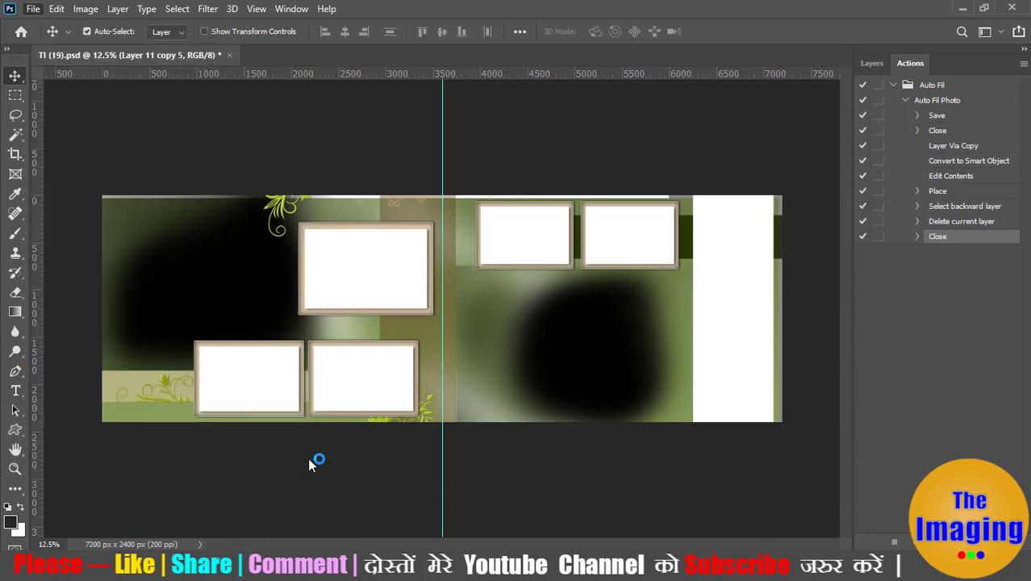
- Register Open Document to run Auto Fil Photo, then target Layer 11 copy 5 in the upper frame
{"action": "left_click_drag", "start_coordinate": [529, 109], "coordinate": [474, 114]}
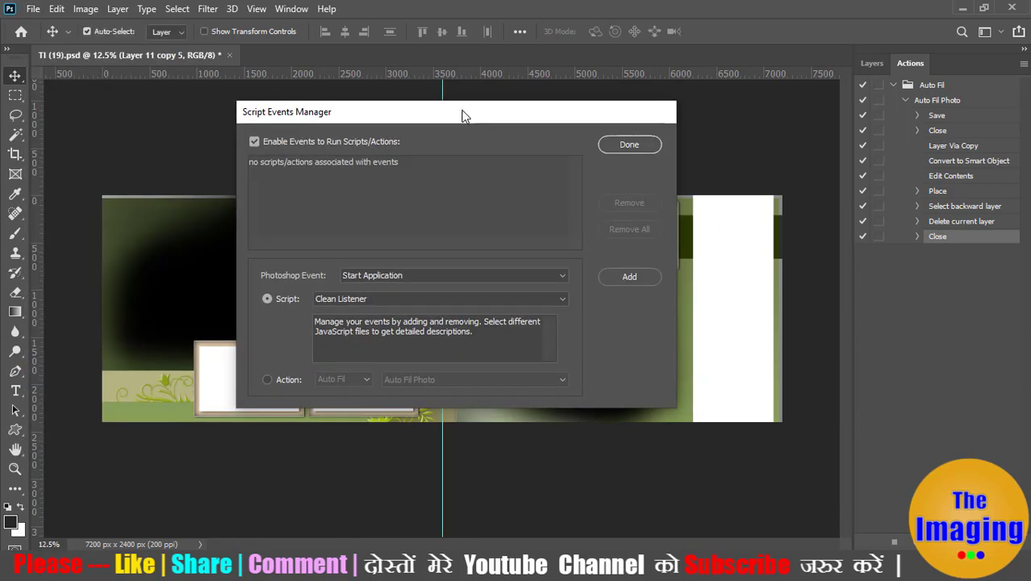
{"action": "left_click", "coordinate": [275, 376]}
{"action": "left_click", "coordinate": [399, 276]}
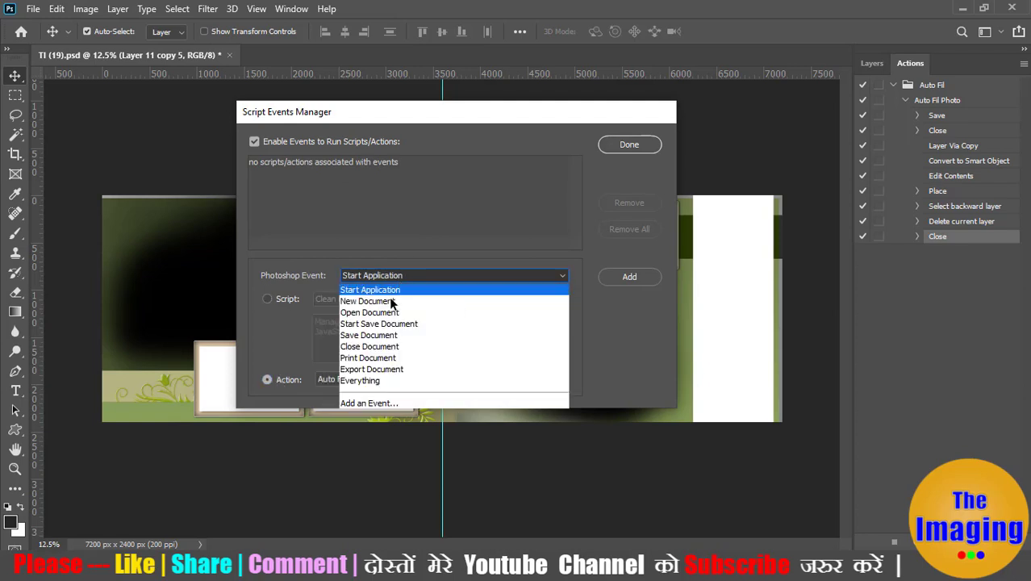
{"action": "left_click", "coordinate": [377, 308]}
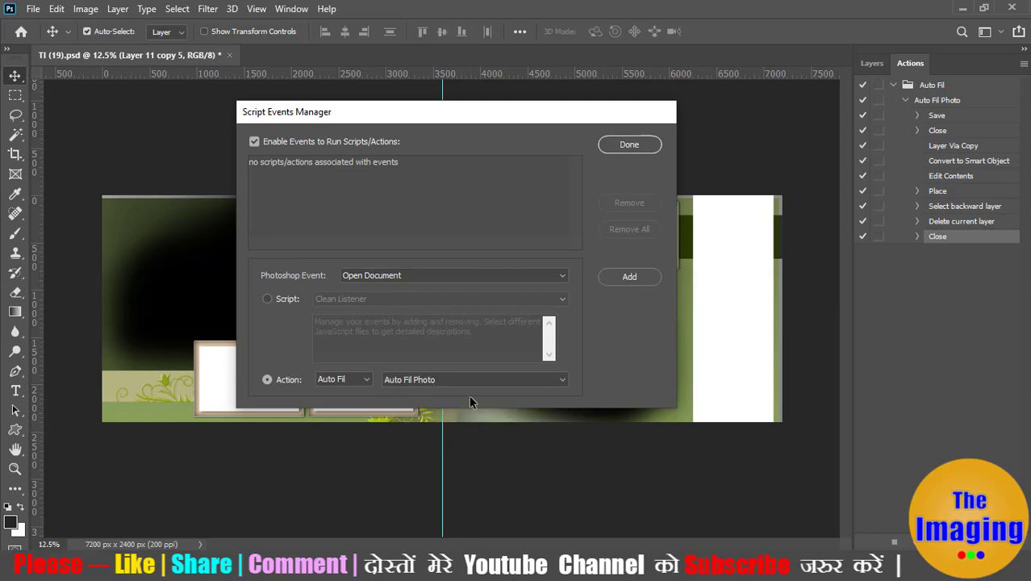
{"action": "left_click", "coordinate": [629, 276]}
{"action": "left_click", "coordinate": [629, 146]}
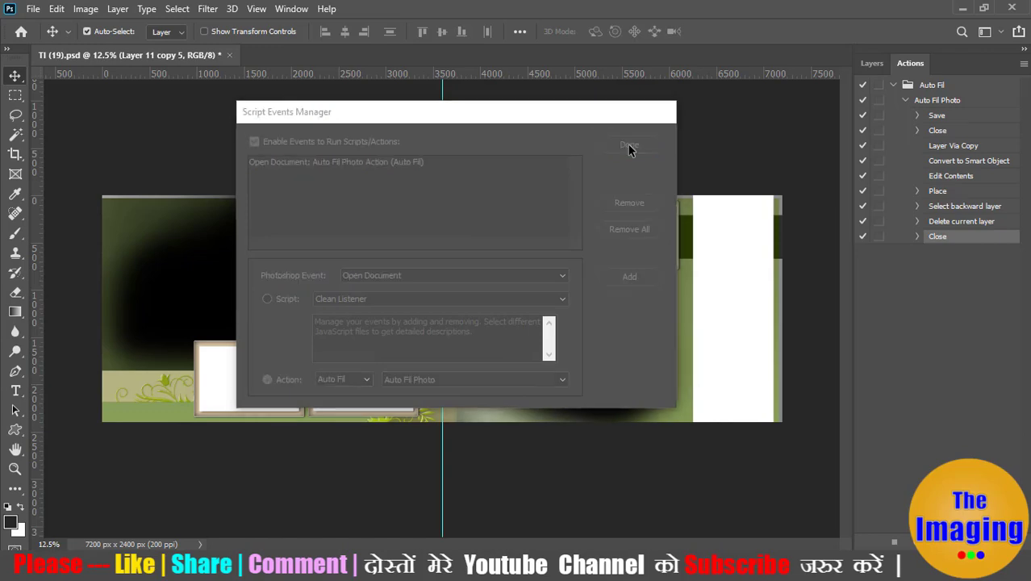
{"action": "right_click", "coordinate": [368, 253]}
{"action": "left_click", "coordinate": [395, 258]}
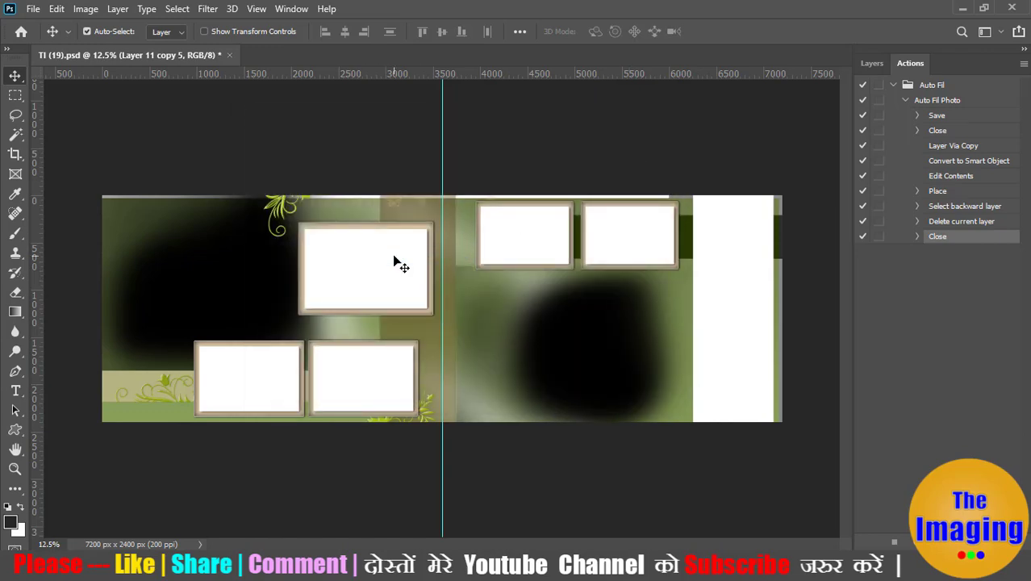
- Open DSC_0031.JPG from the 102NCD90 folder so the event fills the upper frame
{"action": "key", "text": "ctrl"}
{"action": "key", "text": "ctrl+o"}
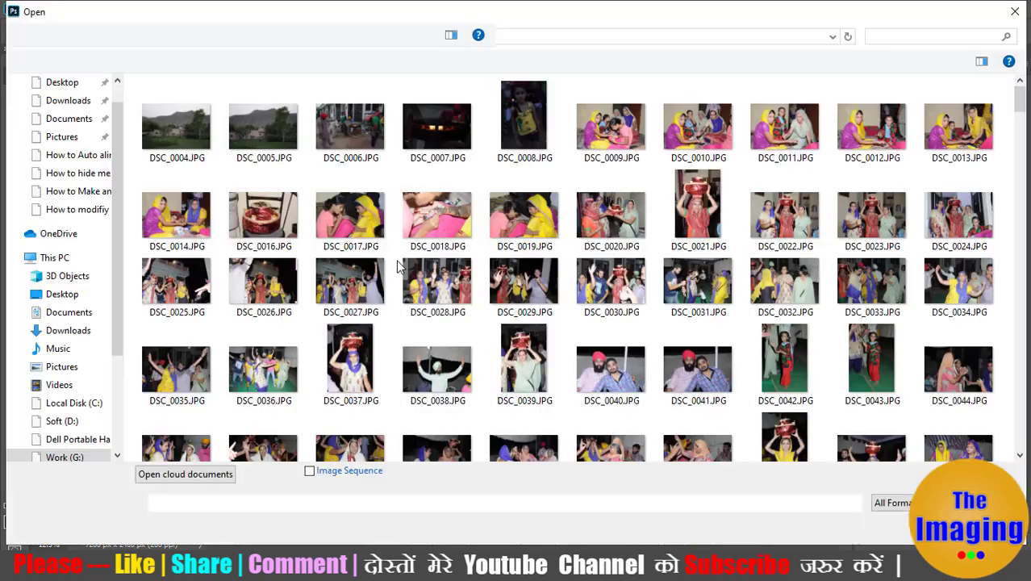
{"action": "left_click", "coordinate": [711, 304]}
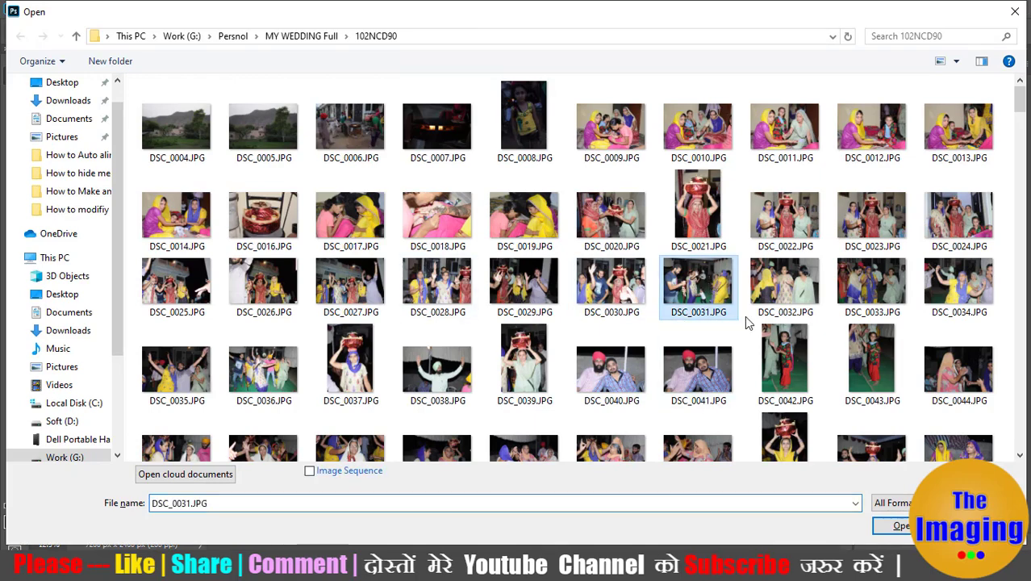
{"action": "left_click", "coordinate": [900, 526]}
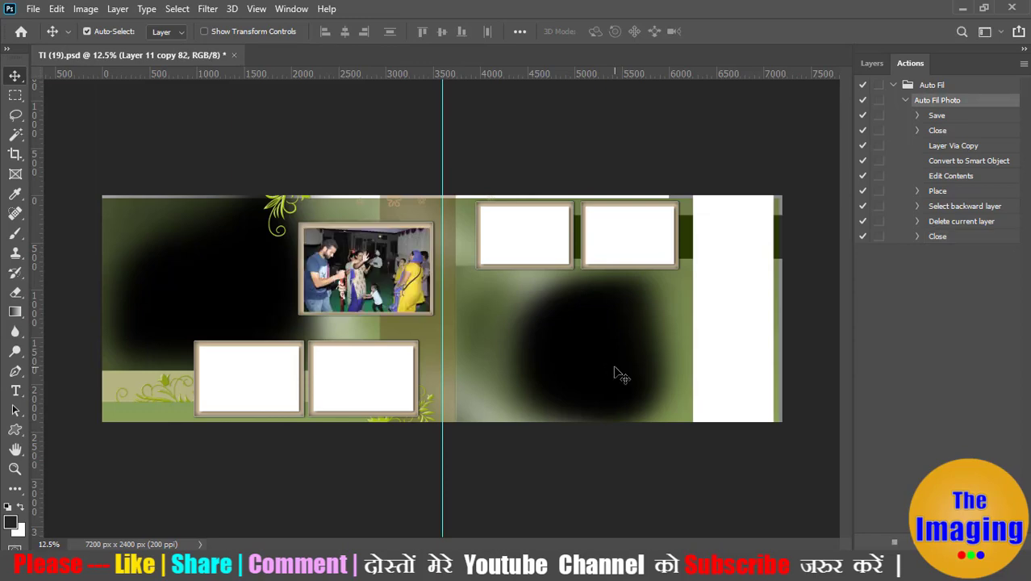
- Uncheck Enable Events to Run Scripts/Actions in the Script Events Manager, then switch to Adobe Bridge
{"action": "left_click", "coordinate": [33, 9]}
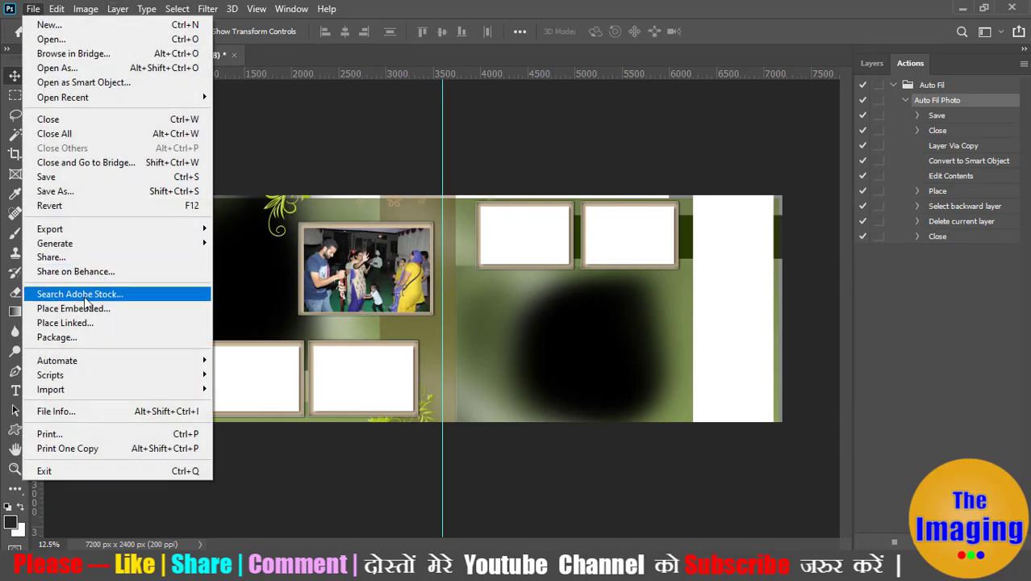
{"action": "mouse_move", "coordinate": [109, 377]}
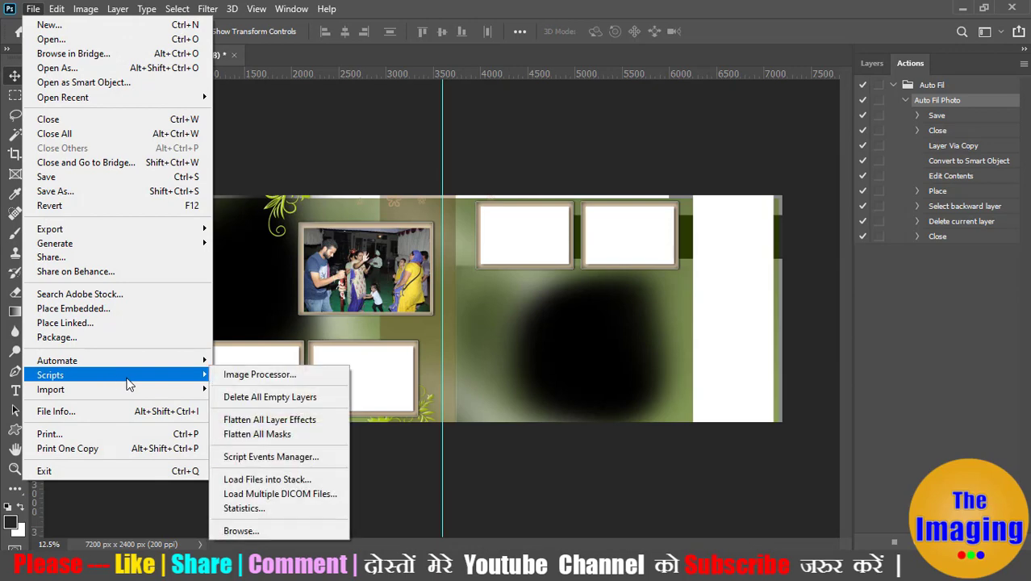
{"action": "left_click", "coordinate": [268, 456]}
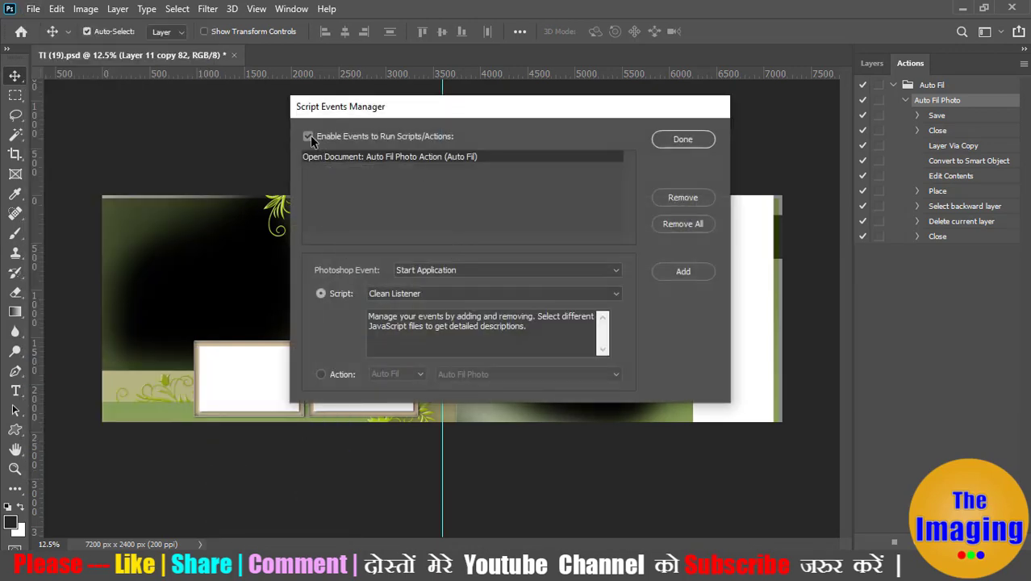
{"action": "left_click", "coordinate": [308, 136]}
{"action": "left_click", "coordinate": [683, 142]}
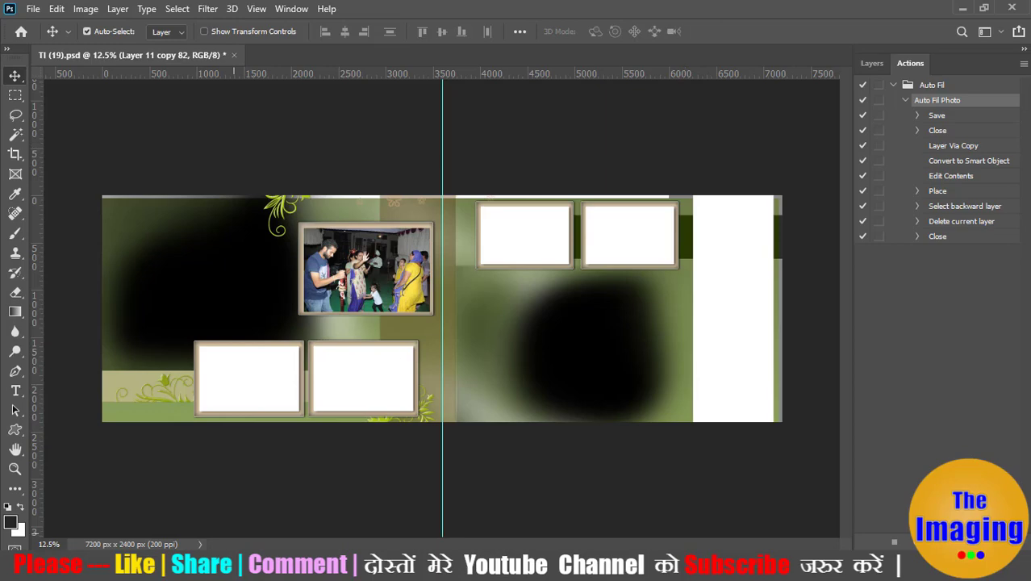
{"action": "key", "text": "alt+Tab"}
- Bring 23.psd into Photoshop, delete Layer 21's photo from the round frame, and select Shape 4
{"action": "left_click_drag", "start_coordinate": [683, 191], "coordinate": [741, 28]}
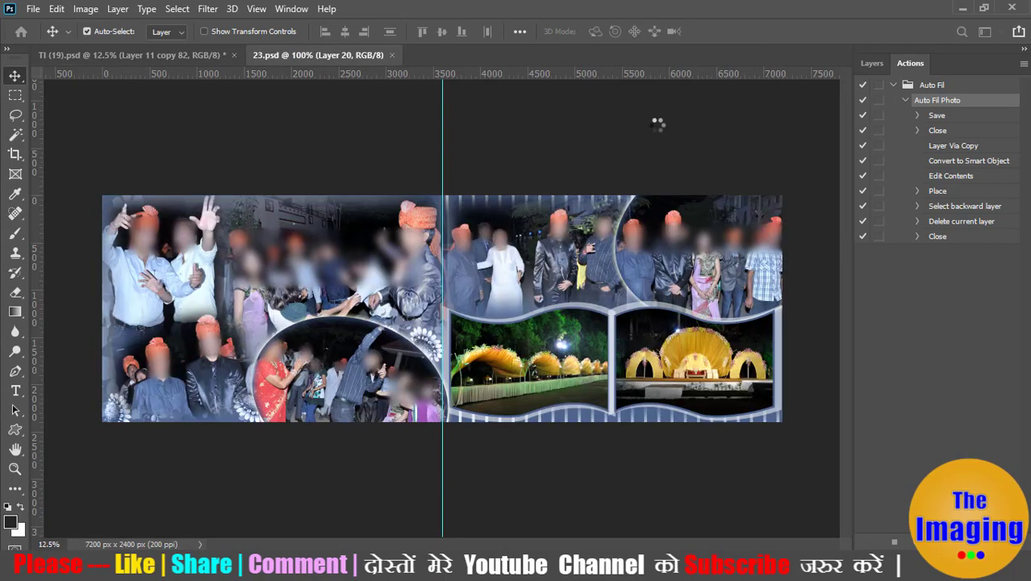
{"action": "right_click", "coordinate": [320, 377]}
{"action": "left_click", "coordinate": [337, 384]}
{"action": "key", "text": "Delete"}
{"action": "right_click", "coordinate": [312, 372]}
{"action": "left_click", "coordinate": [330, 376]}
- Re-enable Enable Events to Run Scripts/Actions in the Script Events Manager
{"action": "left_click", "coordinate": [34, 11]}
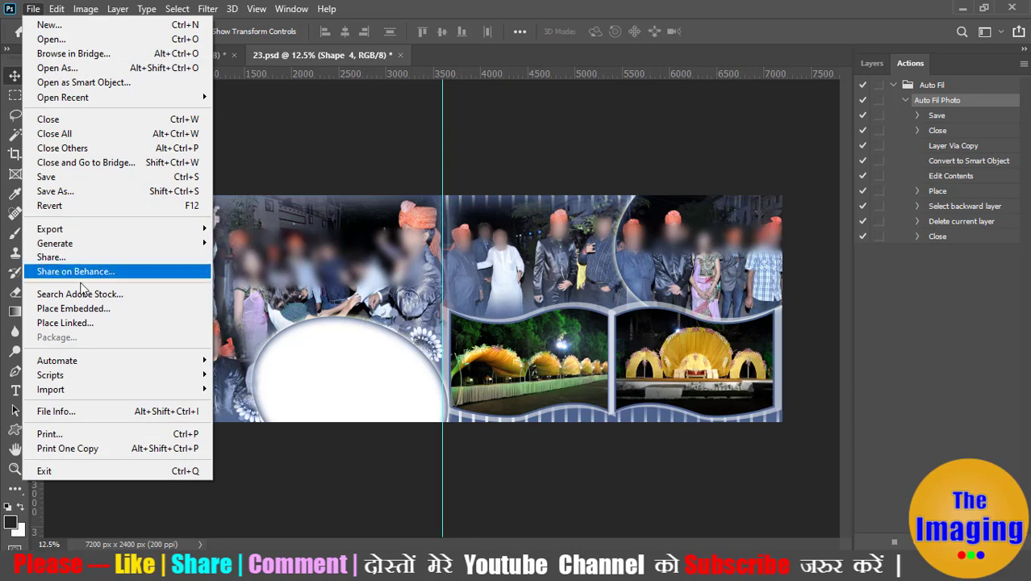
{"action": "mouse_move", "coordinate": [110, 377]}
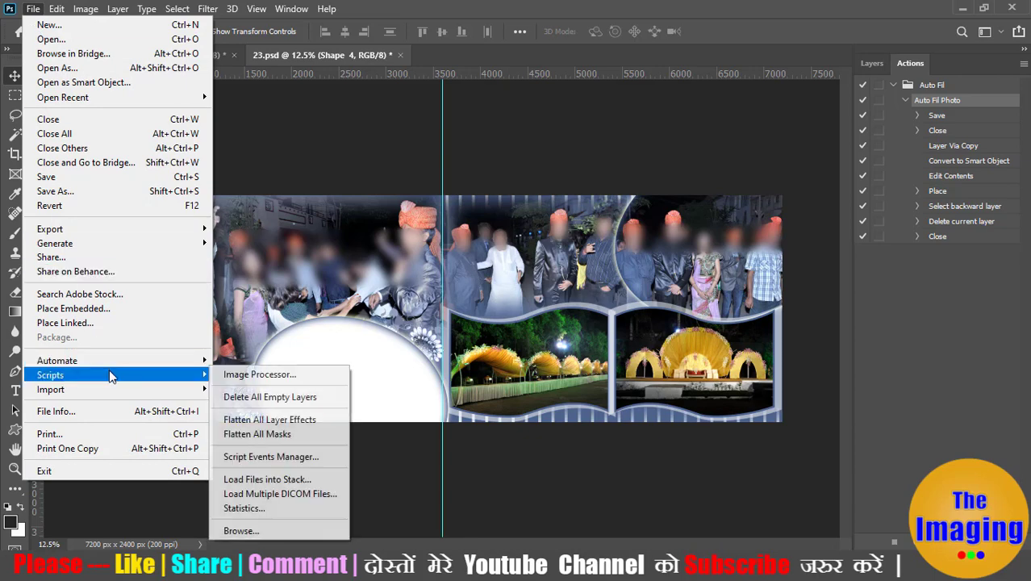
{"action": "left_click", "coordinate": [305, 457]}
{"action": "left_click", "coordinate": [355, 136]}
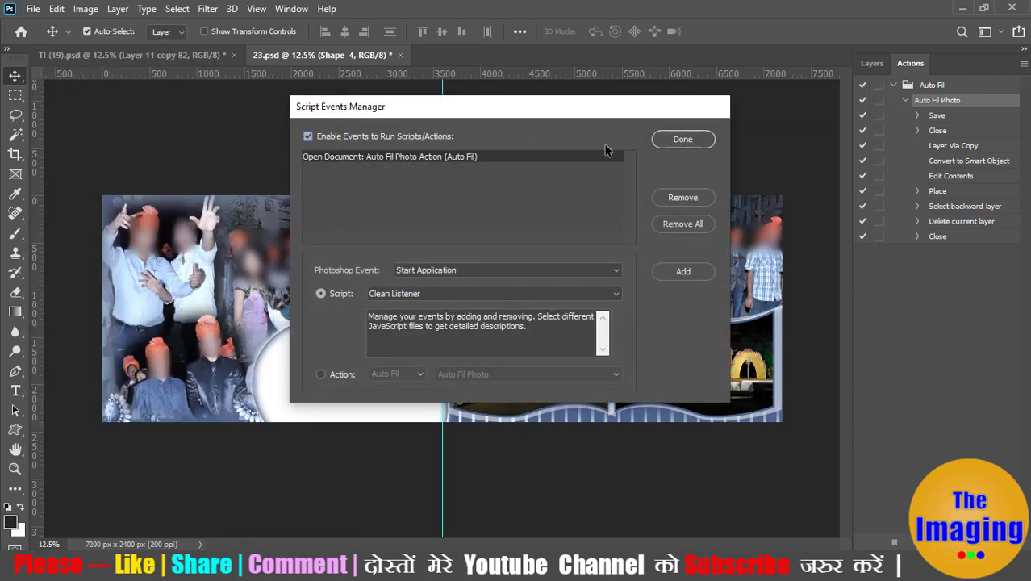
{"action": "left_click", "coordinate": [682, 139]}
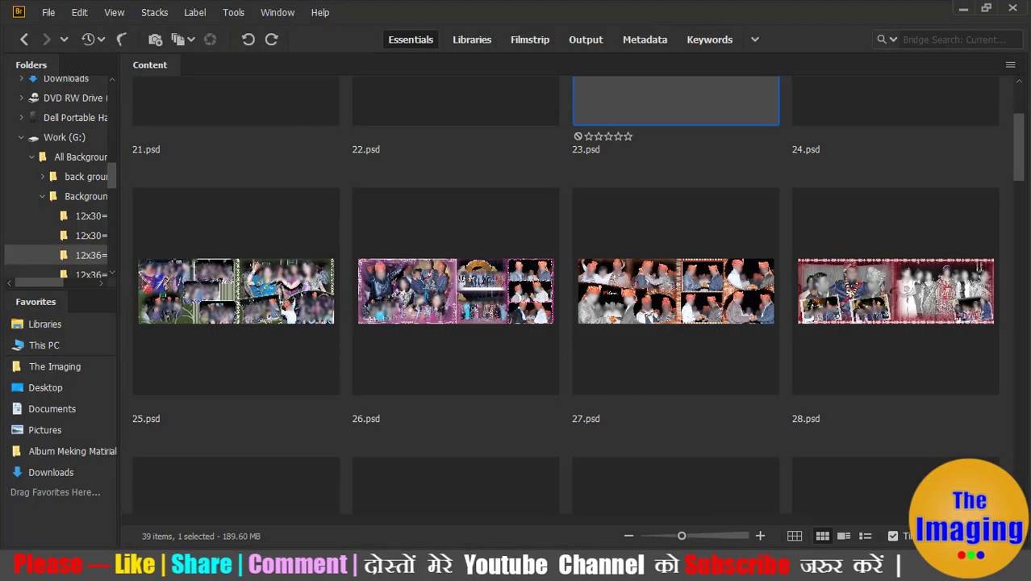
- Drag the 27.psd thumbnail from Bridge onto the Photoshop window
{"action": "left_click_drag", "start_coordinate": [694, 292], "coordinate": [641, 62]}
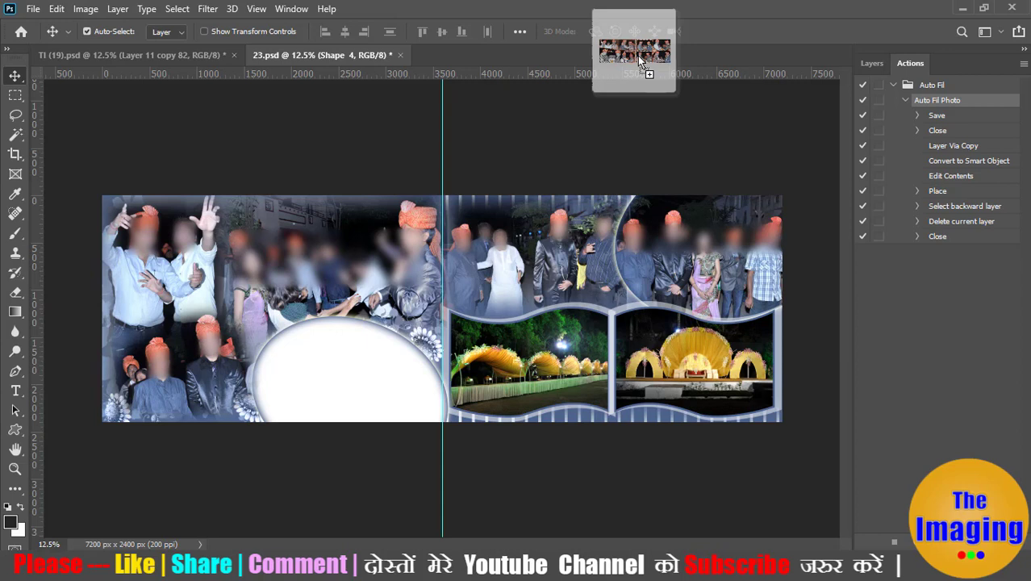
- Drop 27.psd into Photoshop so Auto Fil Photo fills 23.psd's blank round frame
{"action": "left_click_drag", "start_coordinate": [638, 55], "coordinate": [638, 55]}
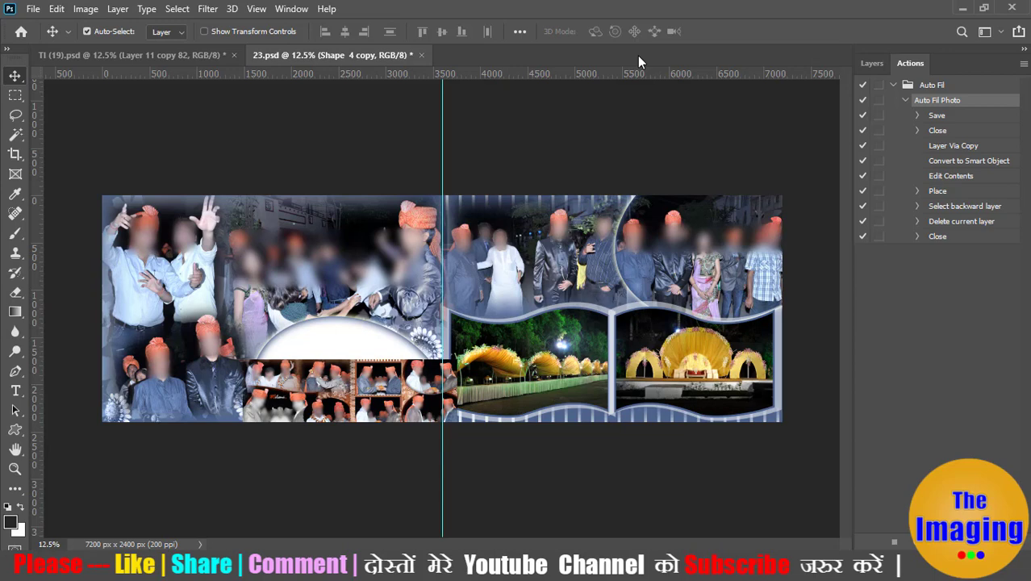
- Delete the Layer 13 photo from the right page's upper-left frame
{"action": "right_click", "coordinate": [493, 250]}
{"action": "left_click", "coordinate": [516, 253]}
{"action": "key", "text": "Delete"}
- Select the Shape 5 frame, open DSC_0041.JPG into it, and select the action's last step
{"action": "right_click", "coordinate": [503, 247]}
{"action": "left_click", "coordinate": [534, 254]}
{"action": "key", "text": "ctrl"}
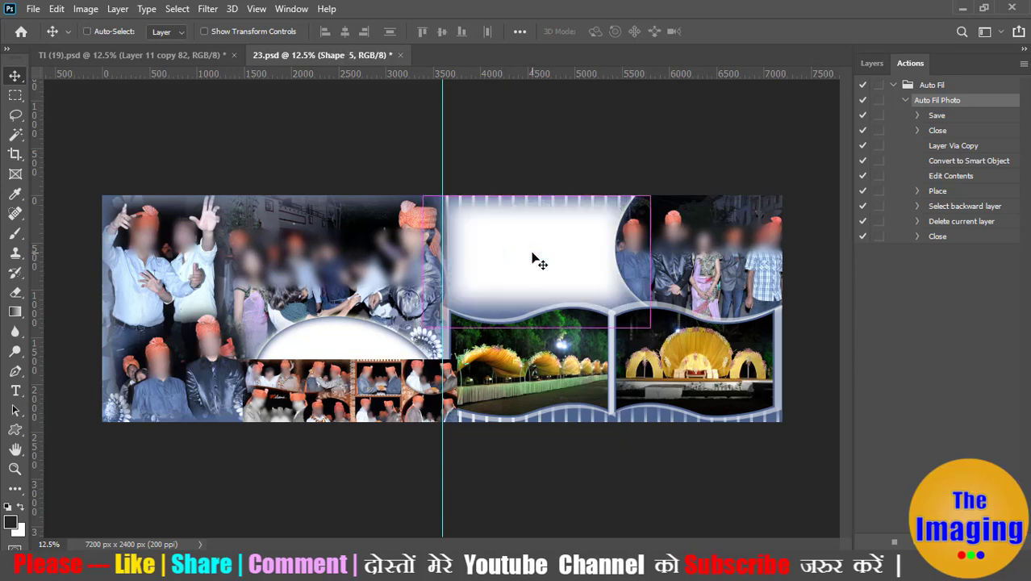
{"action": "key", "text": "ctrl+o"}
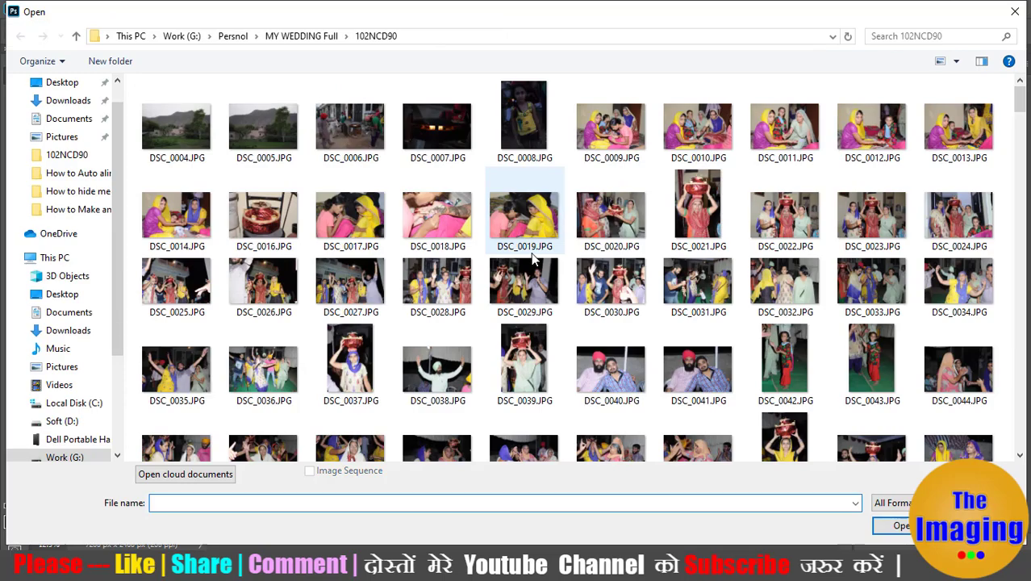
{"action": "double_click", "coordinate": [701, 396]}
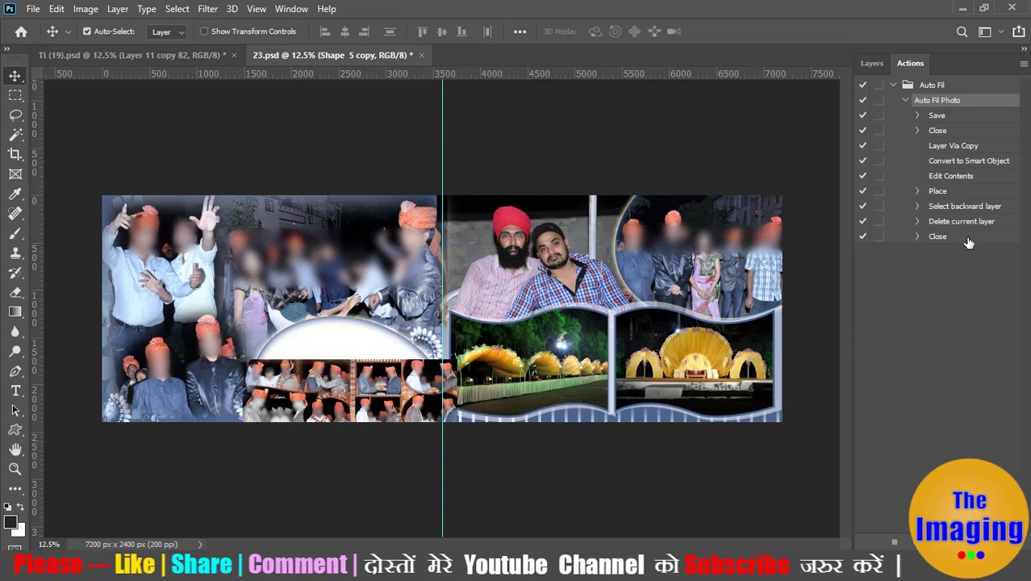
{"action": "left_click", "coordinate": [940, 238]}
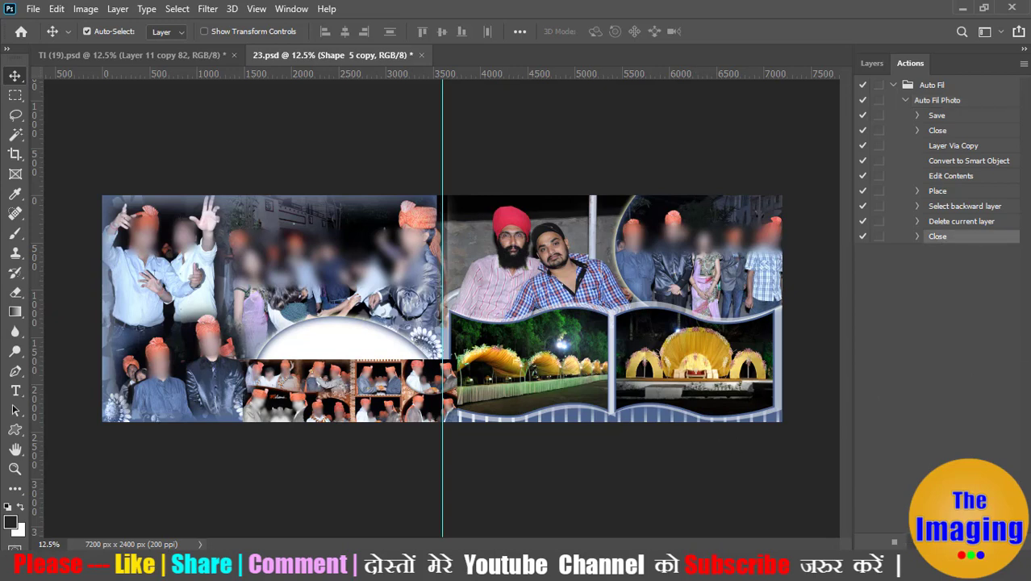
- Clip the new photo into its frame with Ctrl+Alt+G, then close 23.psd without saving
{"action": "key", "text": "ctrl+alt+g"}
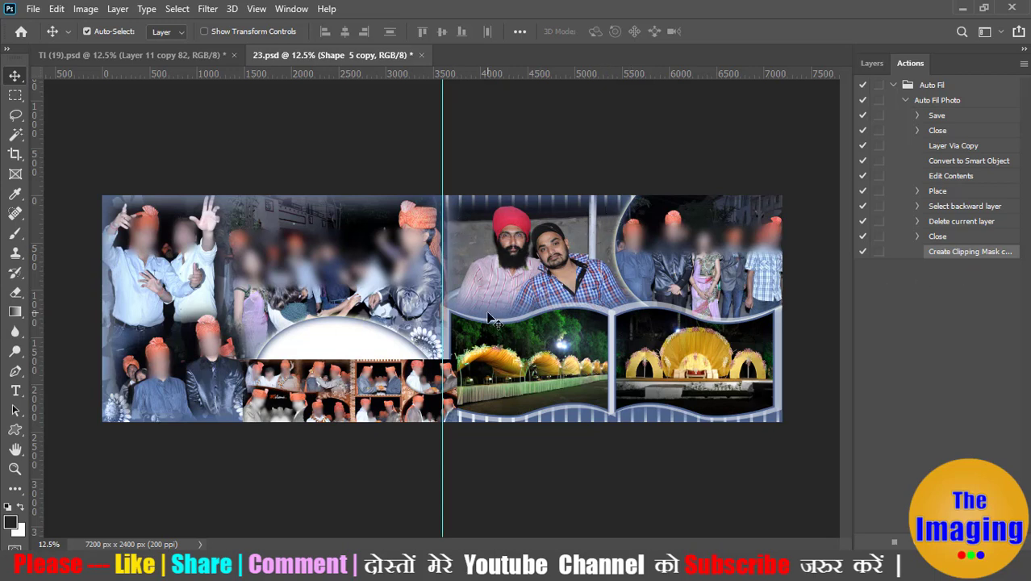
{"action": "left_click", "coordinate": [421, 56]}
{"action": "key", "text": "Tab"}
{"action": "key", "text": "Return"}
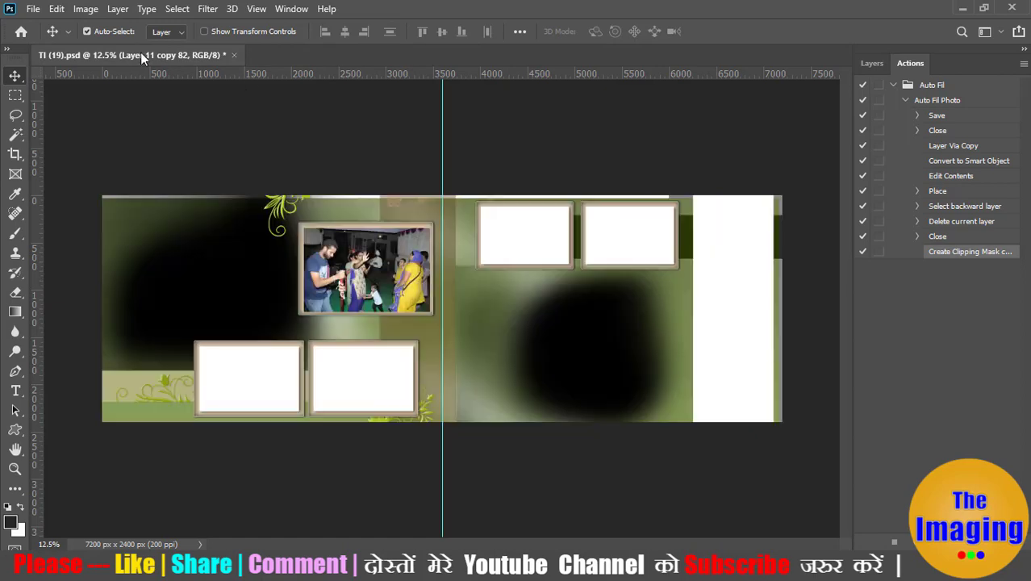
- Open File > Scripts > Script Events Manager, review the events list, and toggle Enable Events off and on
{"action": "left_click", "coordinate": [33, 8]}
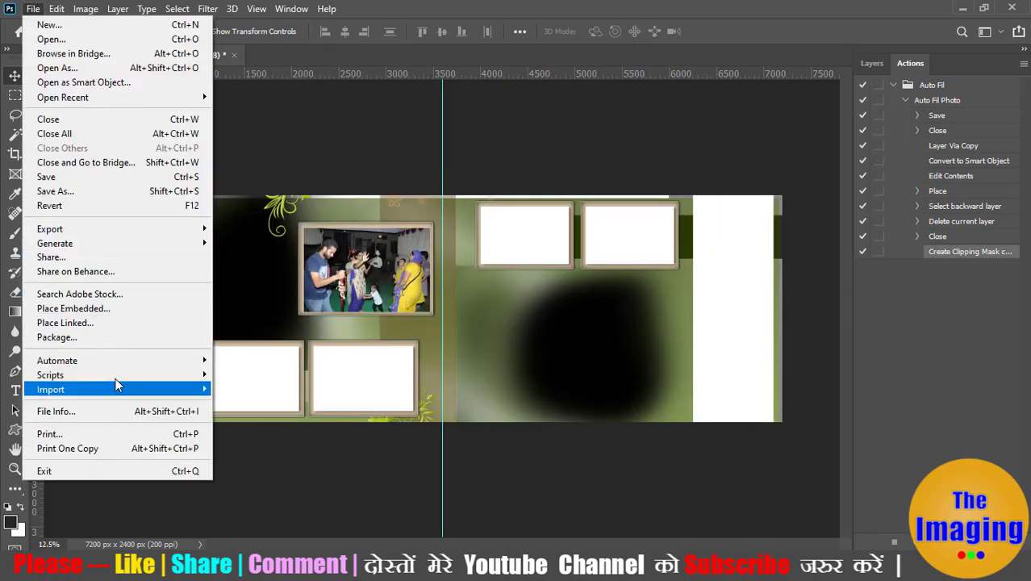
{"action": "mouse_move", "coordinate": [118, 376]}
{"action": "left_click", "coordinate": [286, 458]}
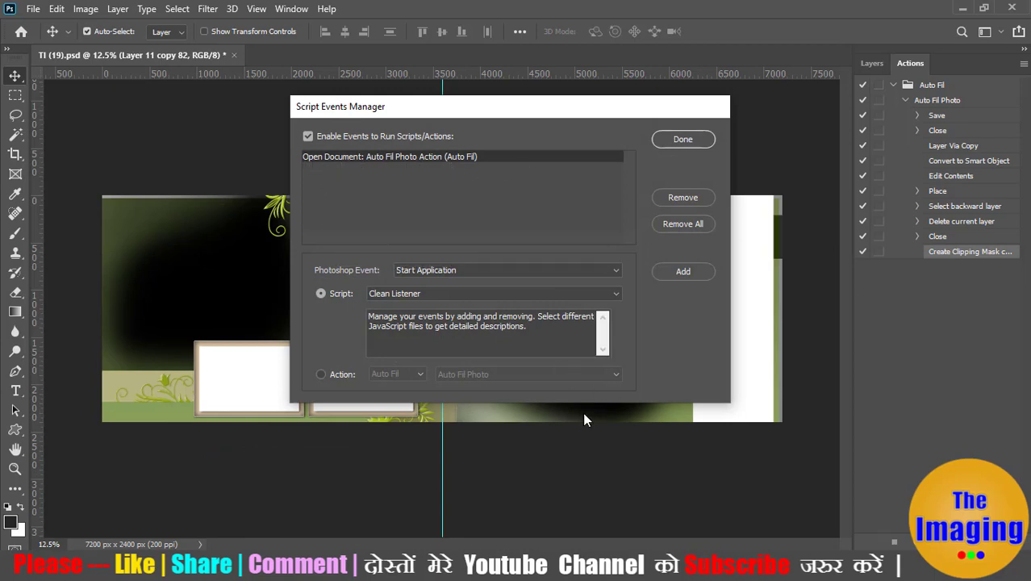
{"action": "left_click", "coordinate": [483, 269]}
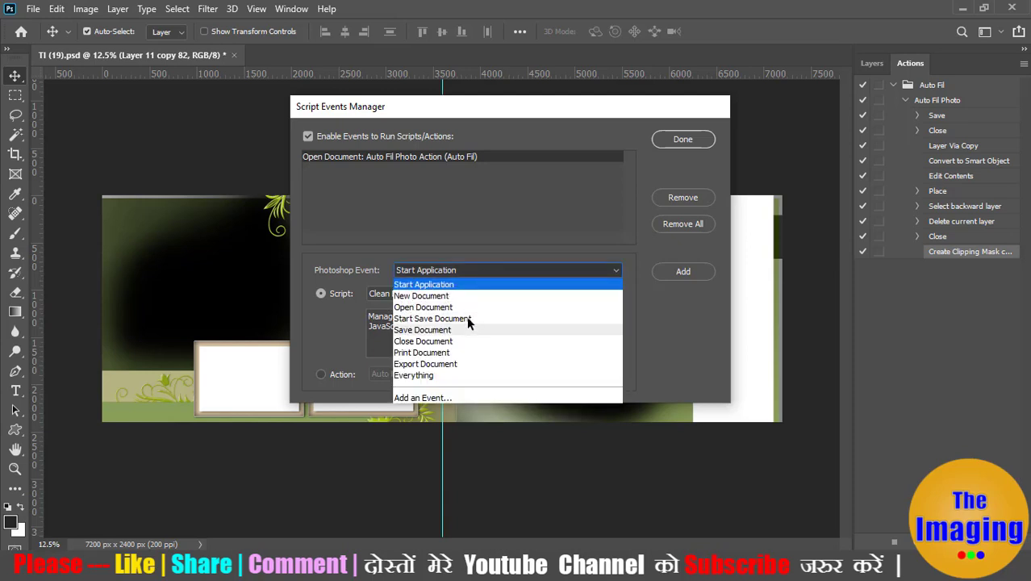
{"action": "left_click", "coordinate": [336, 349]}
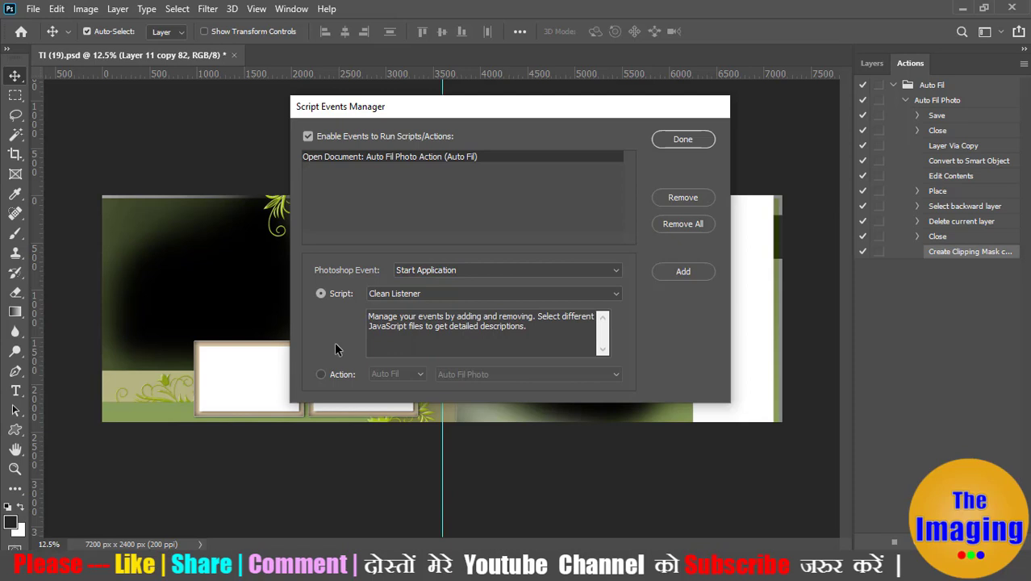
{"action": "left_click", "coordinate": [309, 137]}
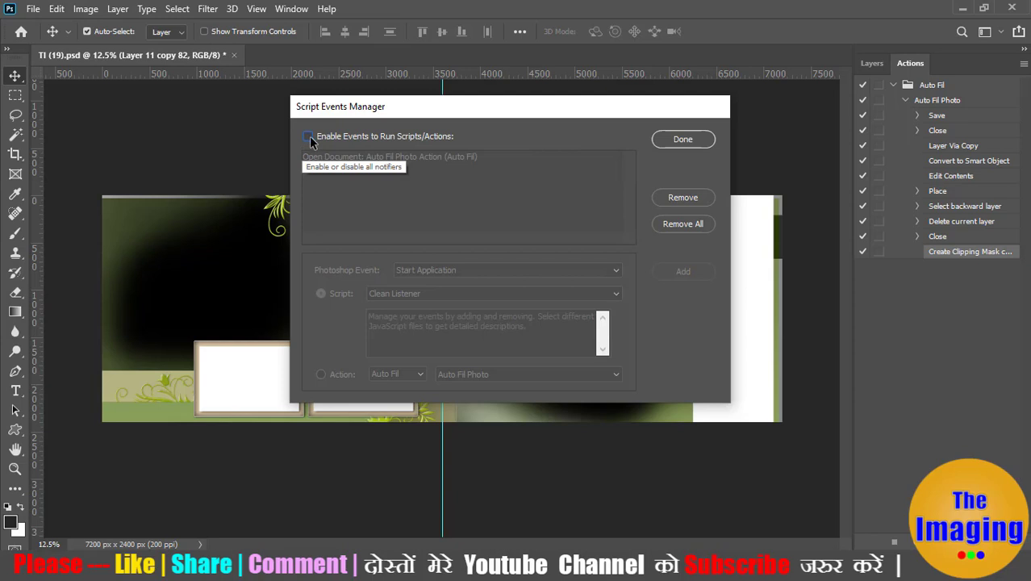
{"action": "left_click", "coordinate": [309, 137]}
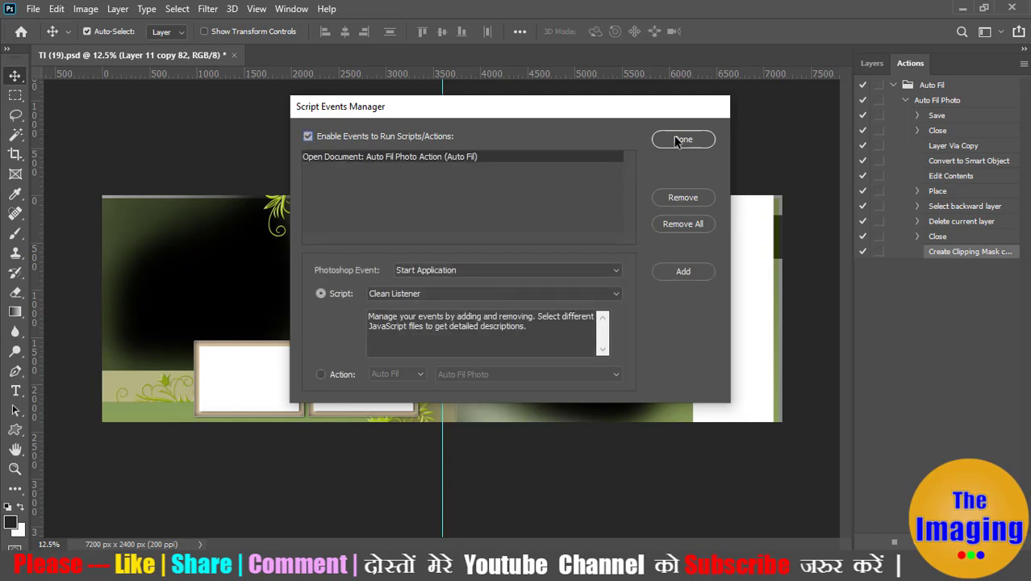